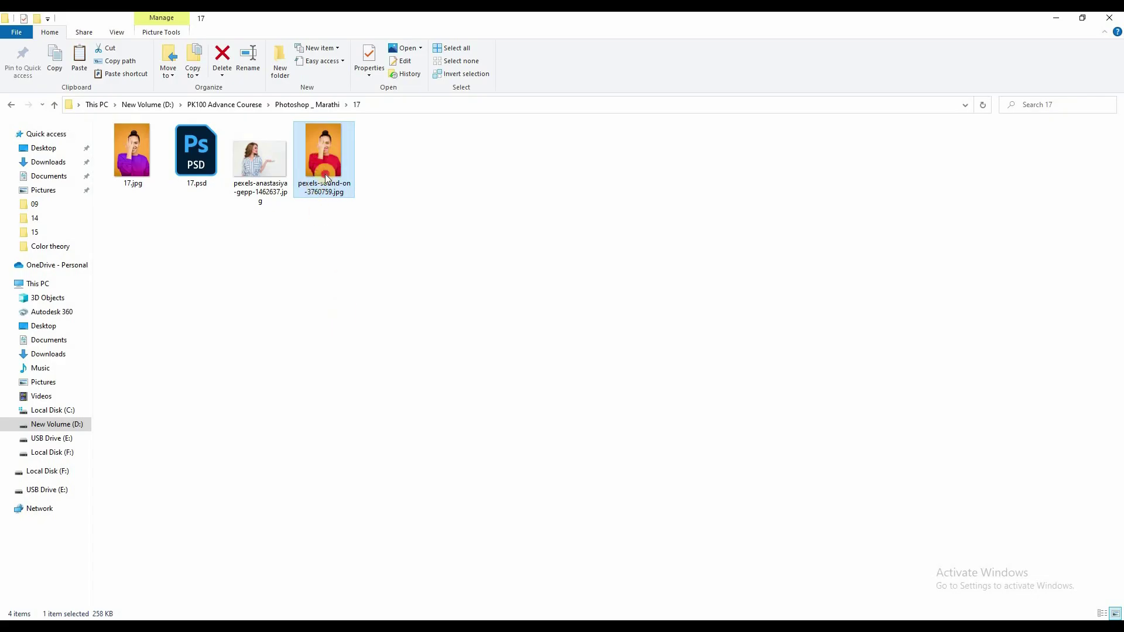
Carry pexels-sound-on-3760759.jpg from folder 17 over to the Photoshop window.
drag(324, 156, 655, 524)
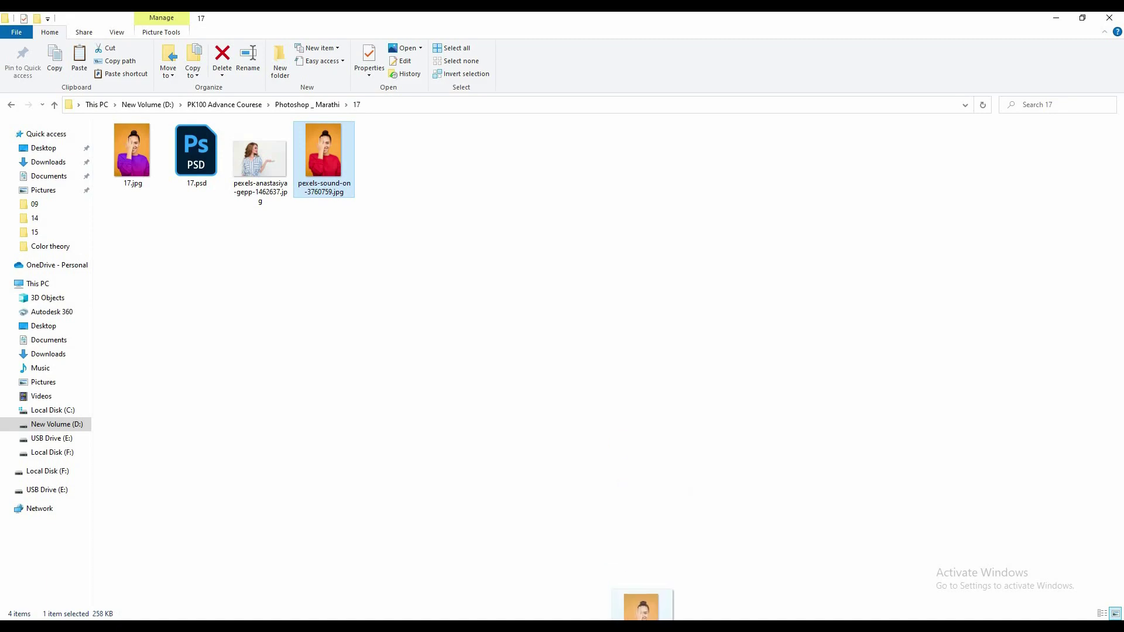
key(alt+Tab)
Open pexels-sound-on-3760759.jpg, duplicate its Background as Layer 1, and select the Move tool.
drag(654, 524, 537, 283)
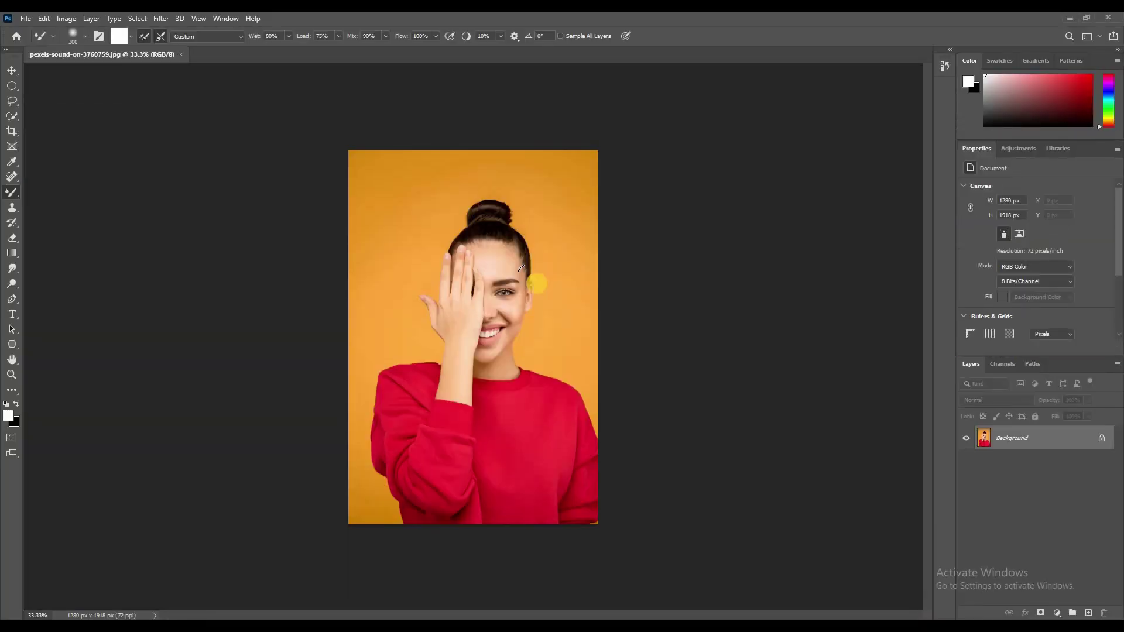
scroll(476, 334, up, 4)
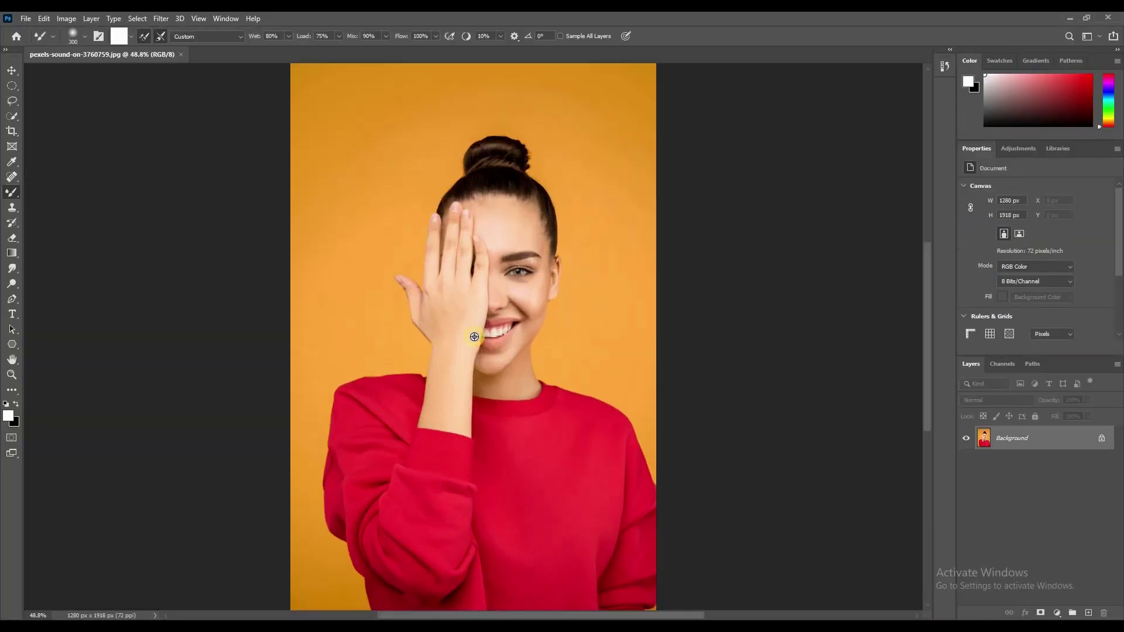
scroll(477, 334, down, 4)
scroll(507, 487, up, 1)
scroll(507, 488, up, 2)
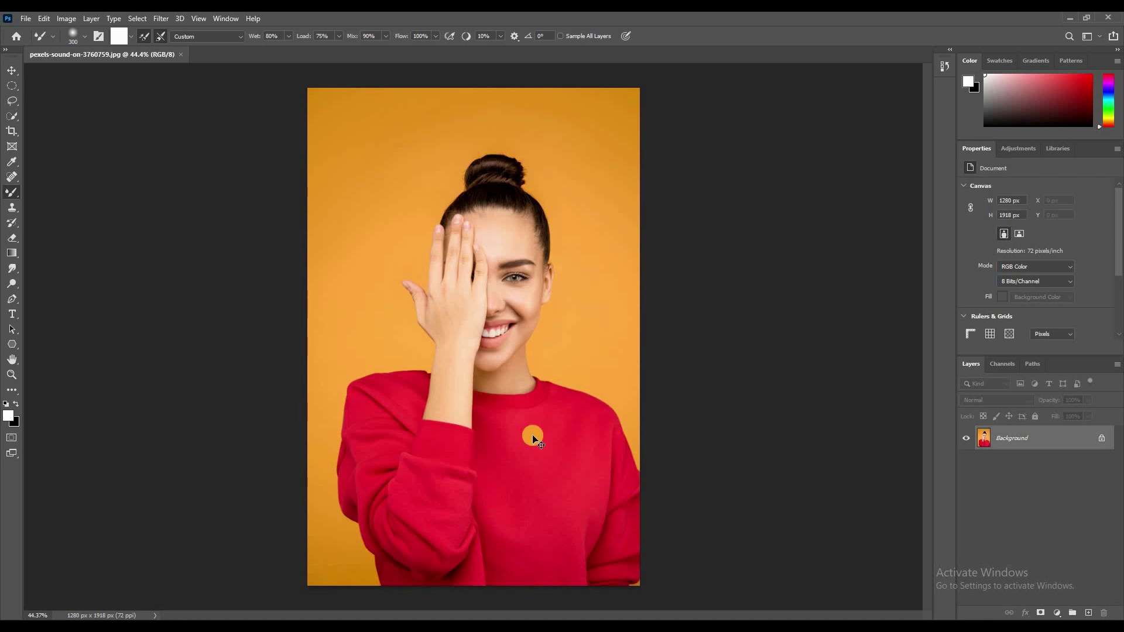
key(ctrl+j)
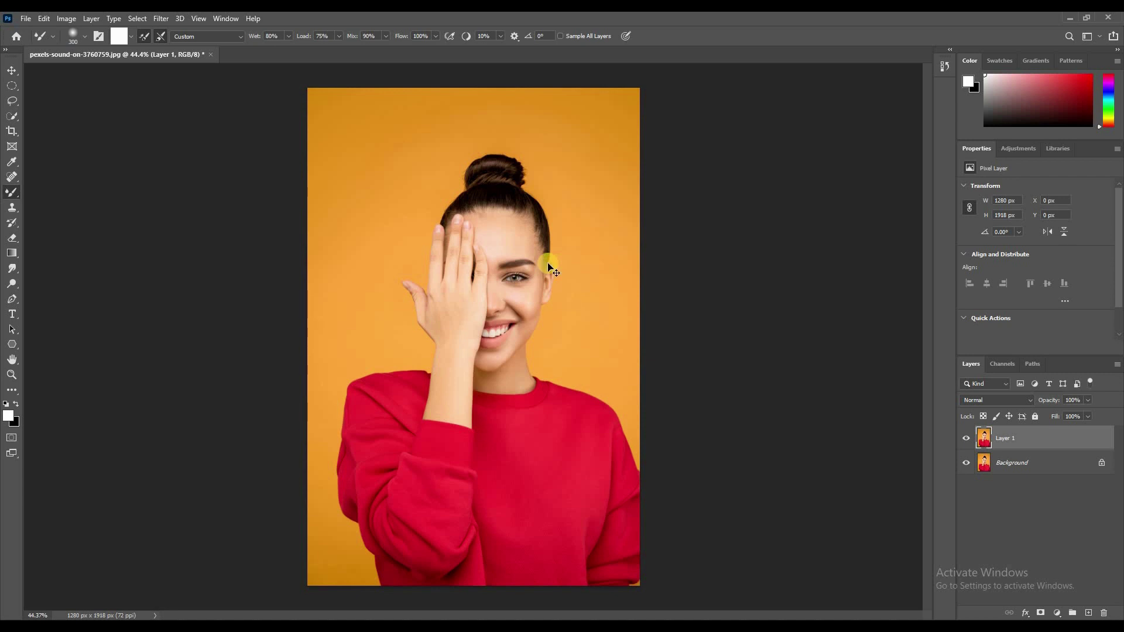
key(v)
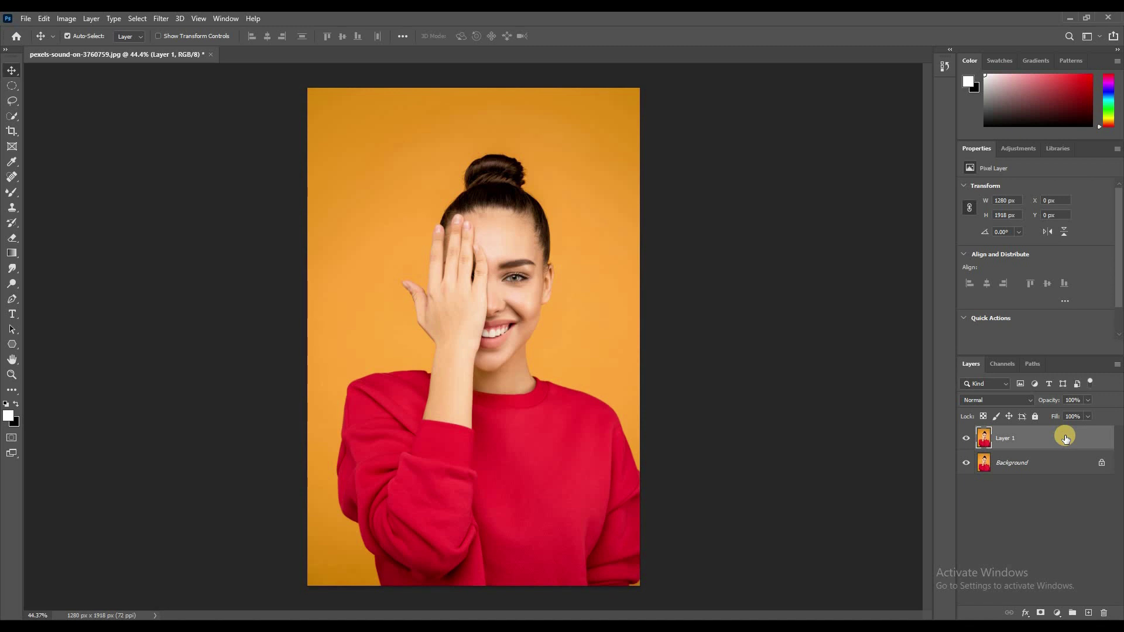
click(64, 19)
mouse_move(86, 48)
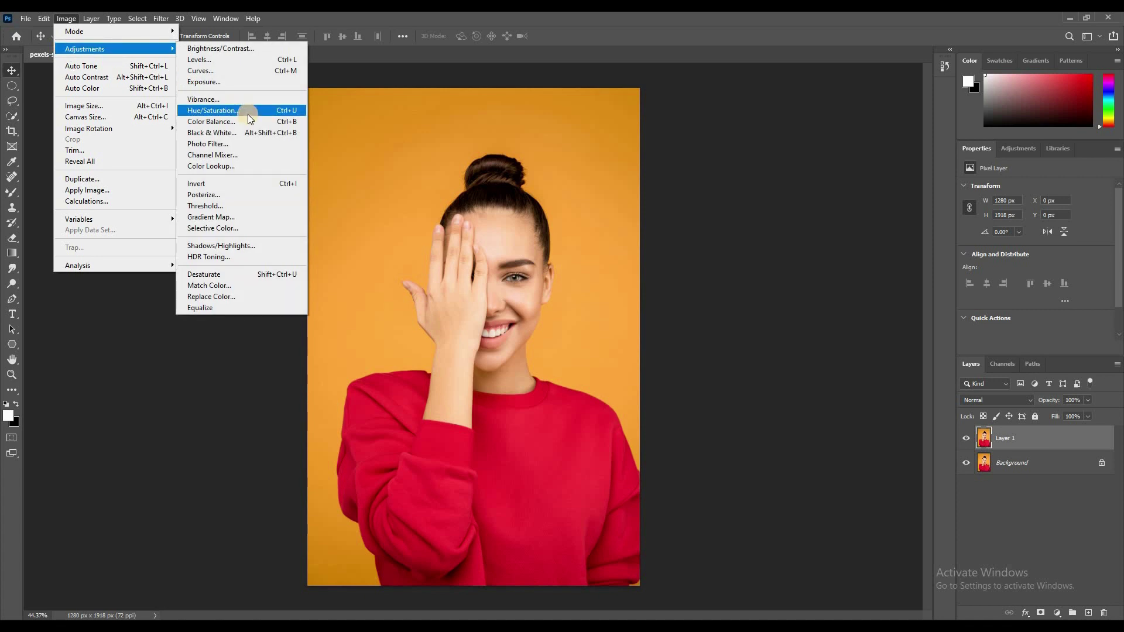
click(247, 114)
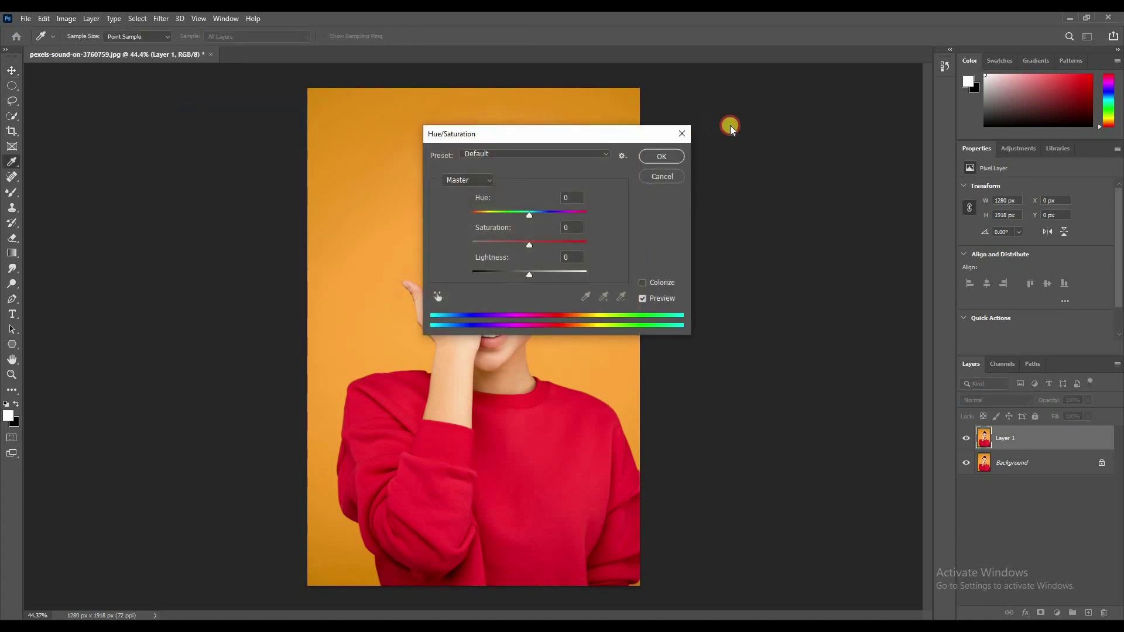
drag(528, 133, 790, 120)
mouse_move(788, 199)
mouse_down()
mouse_move(762, 206)
mouse_move(794, 218)
mouse_move(775, 232)
mouse_move(787, 232)
mouse_move(798, 257)
mouse_up()
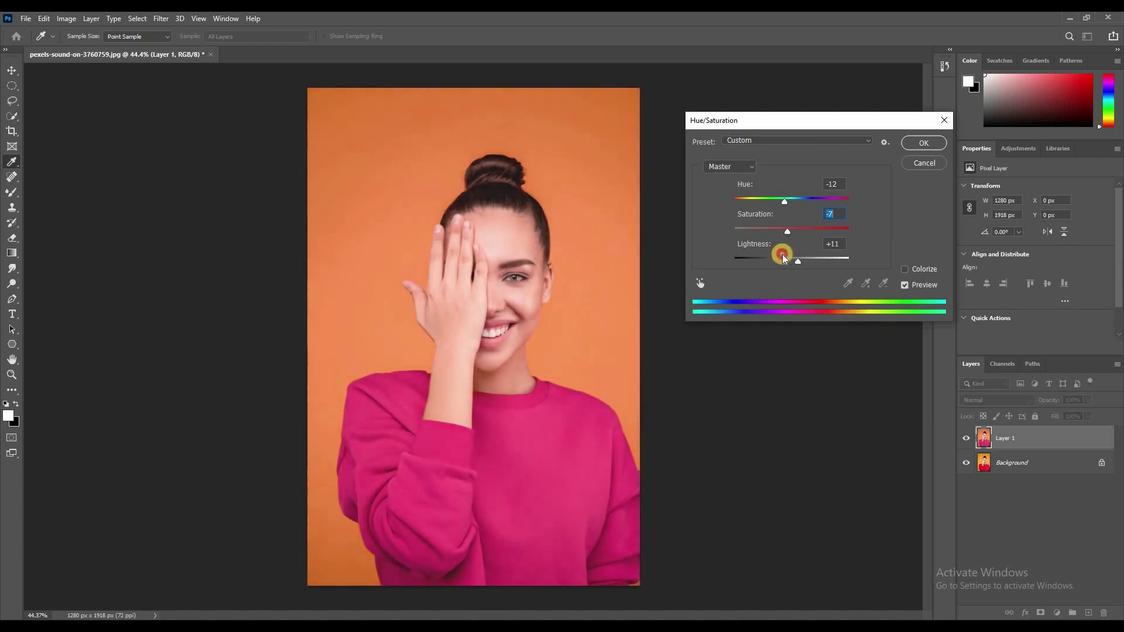
drag(782, 255, 786, 256)
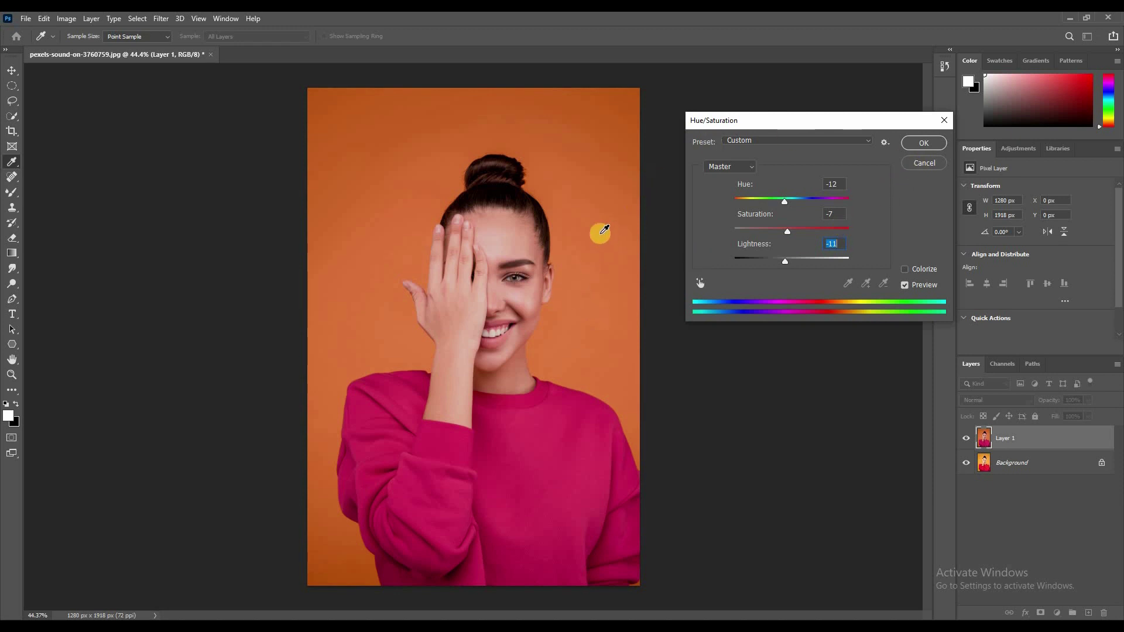
click(933, 164)
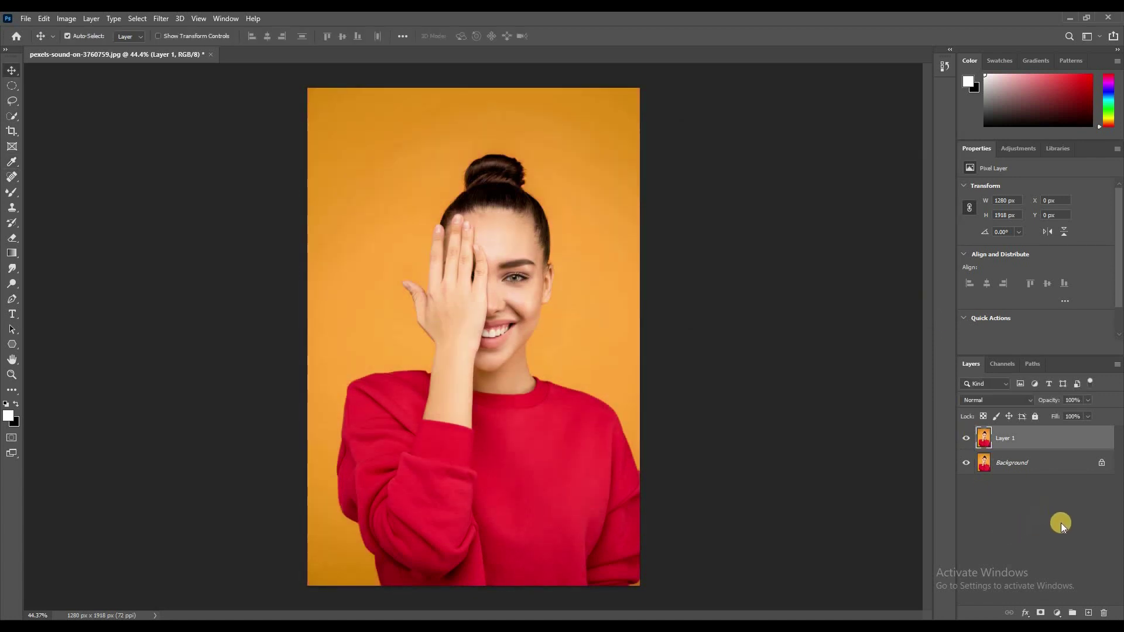
click(1057, 613)
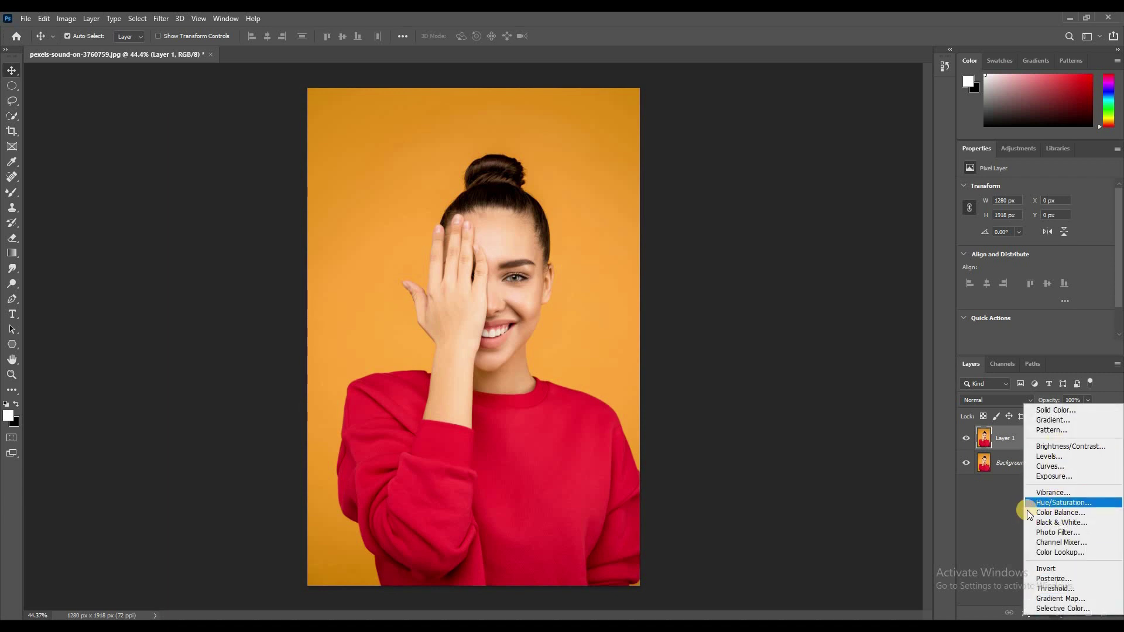
click(1022, 557)
click(1056, 613)
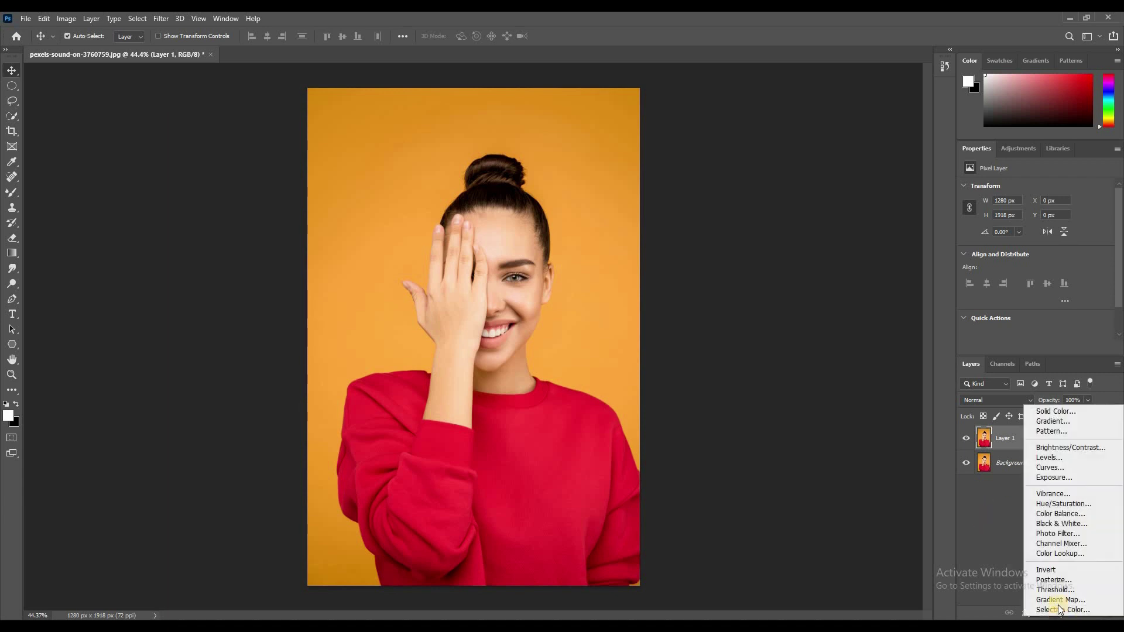
click(1059, 505)
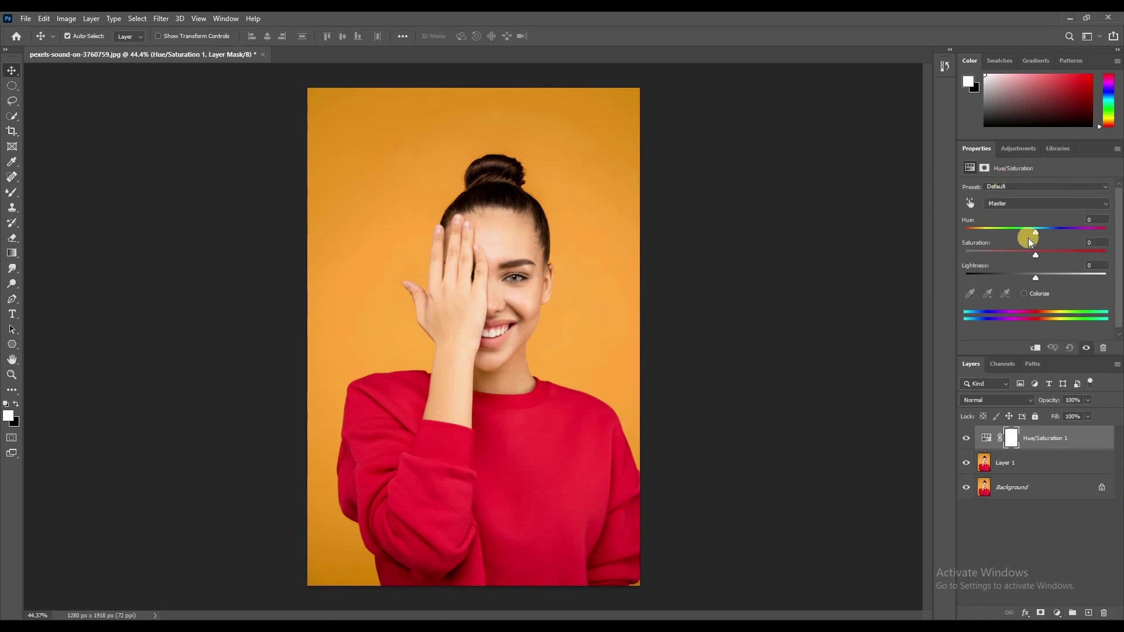
mouse_move(1037, 231)
mouse_down()
mouse_move(1016, 231)
mouse_move(1061, 230)
mouse_move(1013, 233)
mouse_move(1023, 232)
mouse_up()
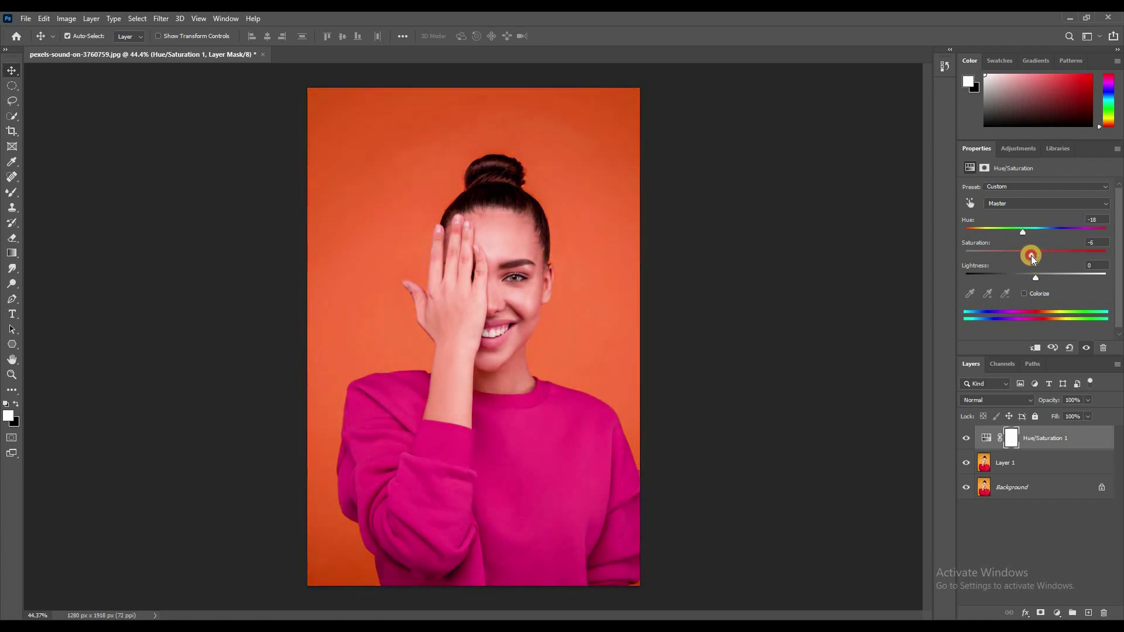
click(1040, 439)
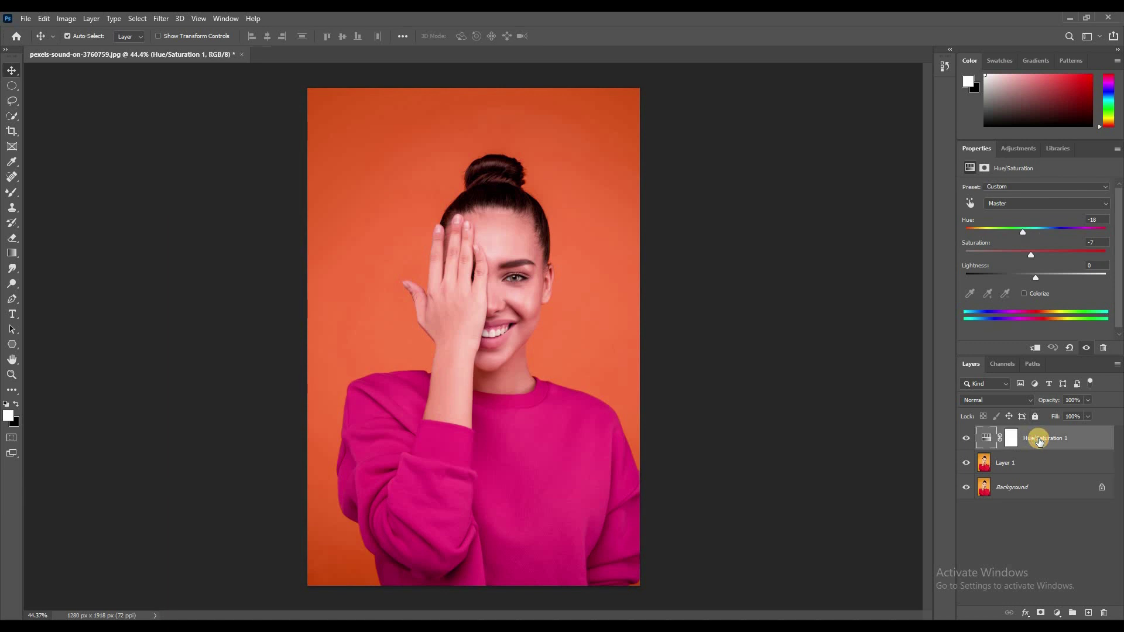
key(Delete)
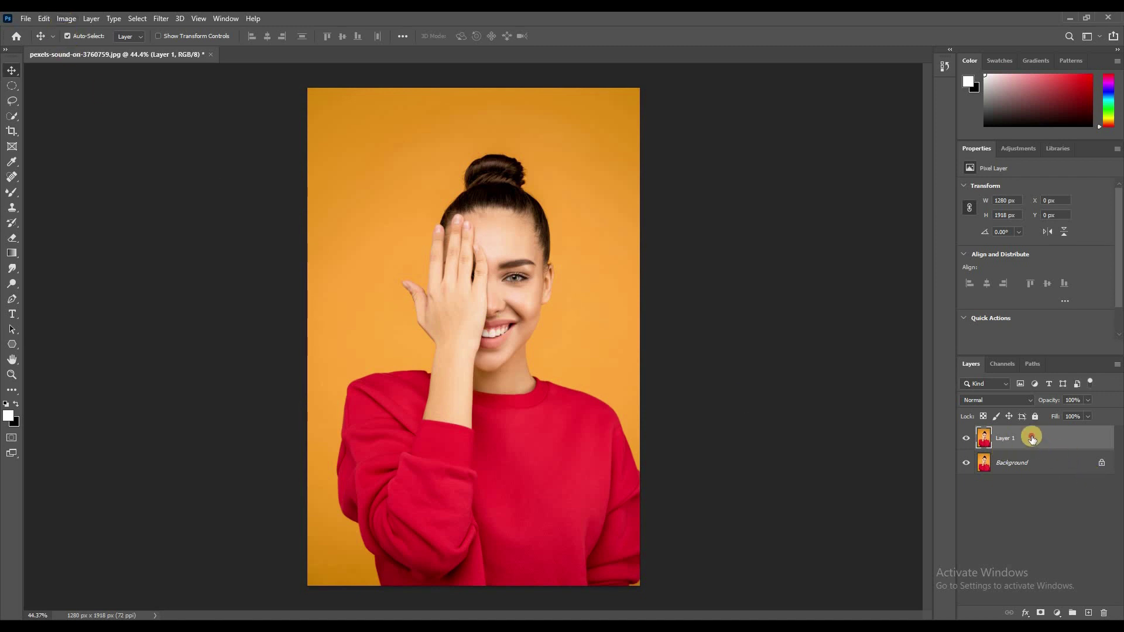
Bring up Color Balance beside the photo and try shifting the midtones toward red, yellow and blue.
click(68, 18)
mouse_move(85, 48)
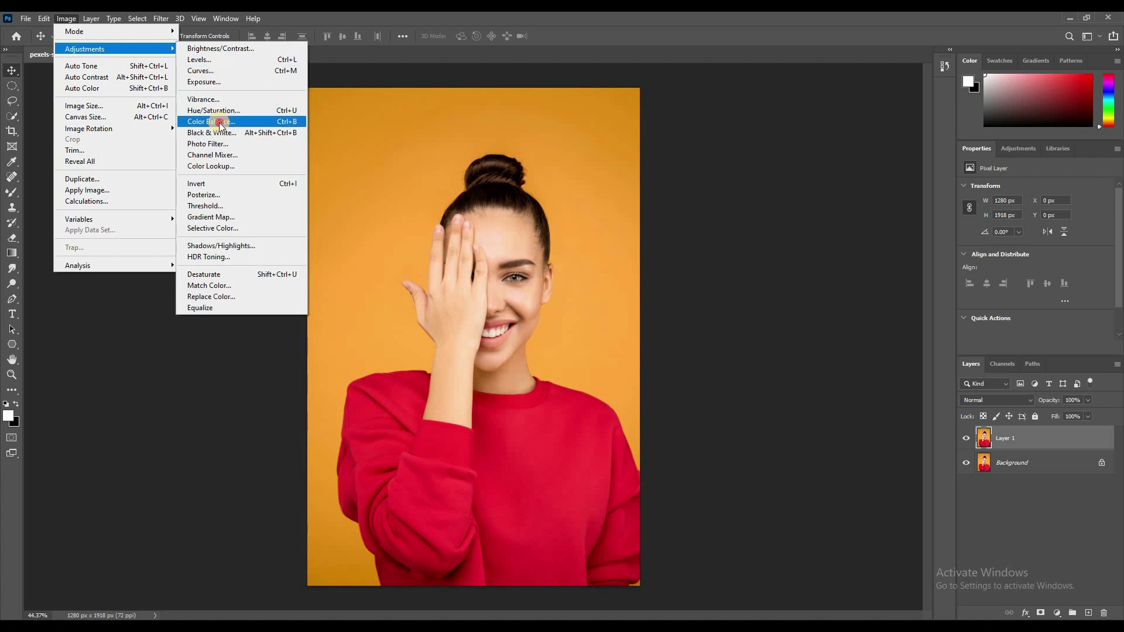
click(221, 122)
drag(701, 140, 820, 137)
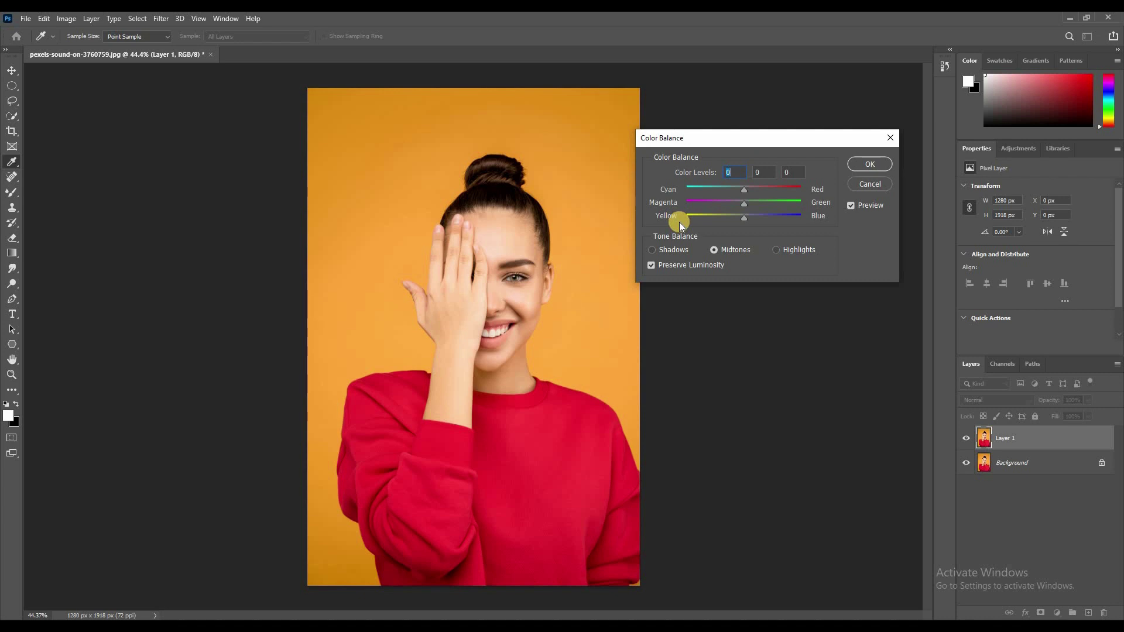
drag(680, 138, 760, 131)
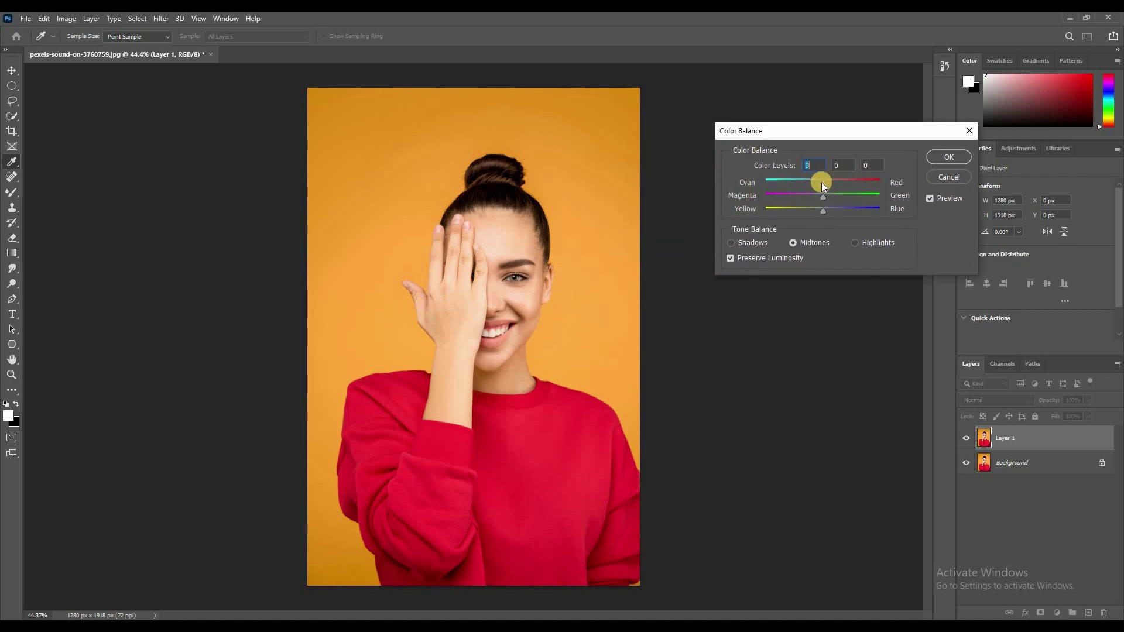
mouse_move(822, 182)
mouse_down()
mouse_move(860, 183)
mouse_move(785, 195)
mouse_move(842, 198)
mouse_move(842, 209)
mouse_up()
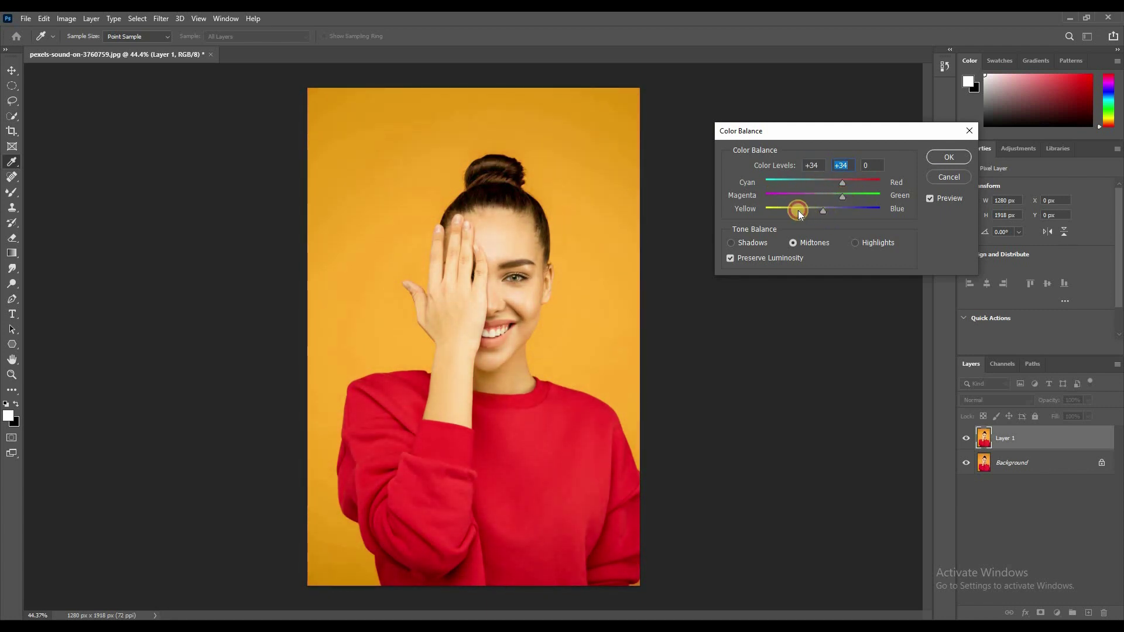
drag(842, 209, 814, 210)
click(862, 212)
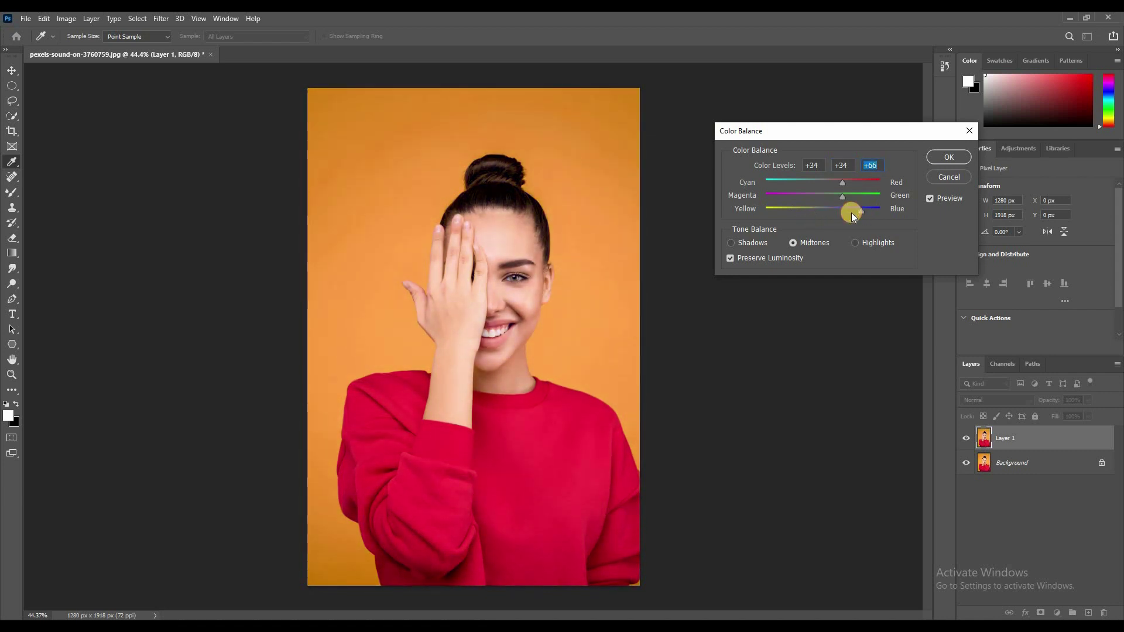
Tweak highlights and midtones, then set Shadows Cyan/Red to −67.
click(730, 242)
click(794, 243)
click(858, 242)
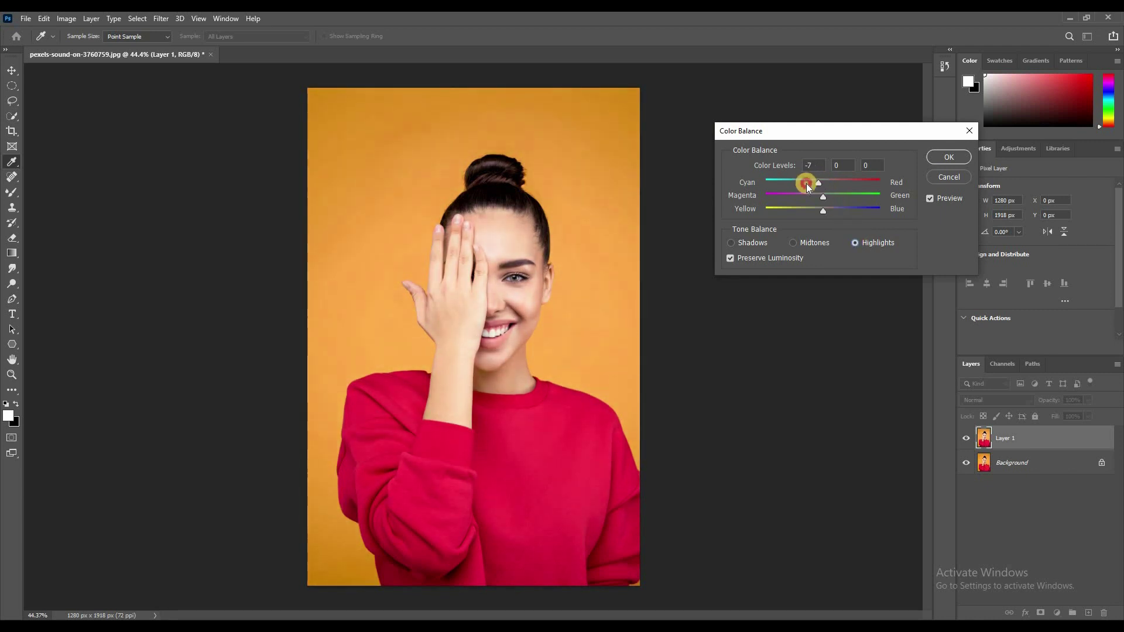
drag(802, 185, 813, 183)
mouse_move(824, 195)
mouse_down()
mouse_move(801, 202)
mouse_move(814, 205)
mouse_up()
click(793, 243)
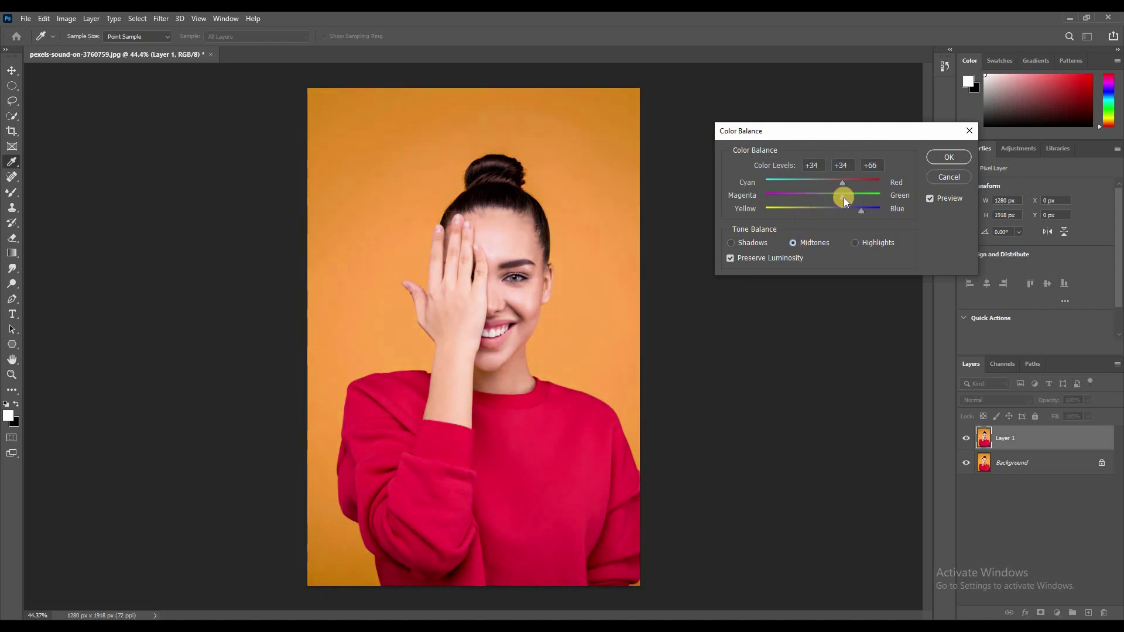
drag(815, 195, 835, 194)
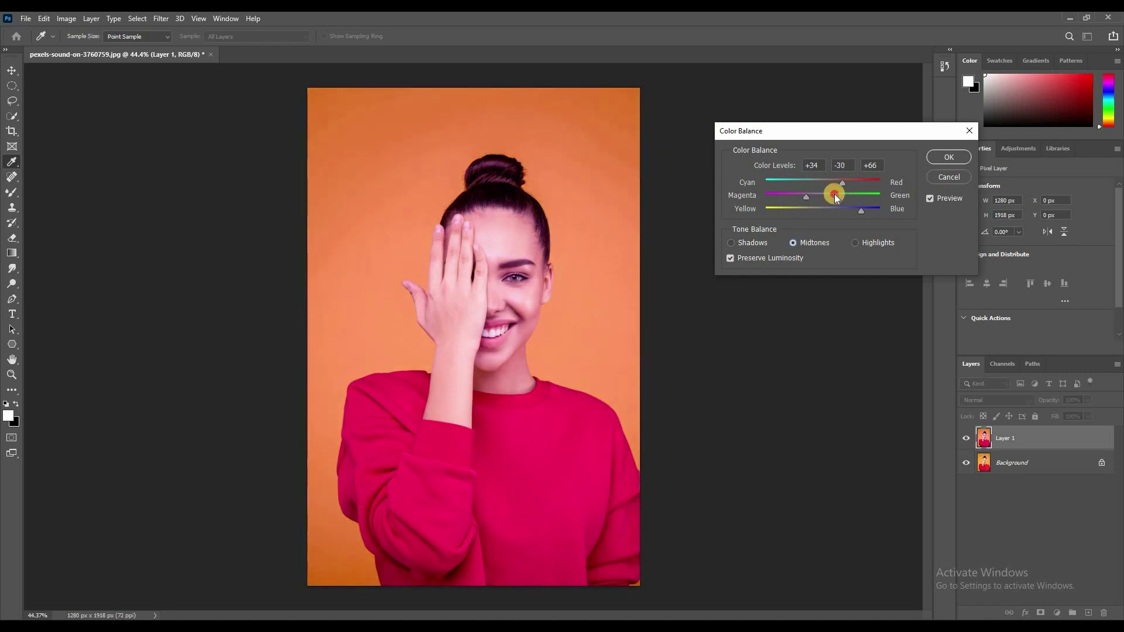
click(732, 243)
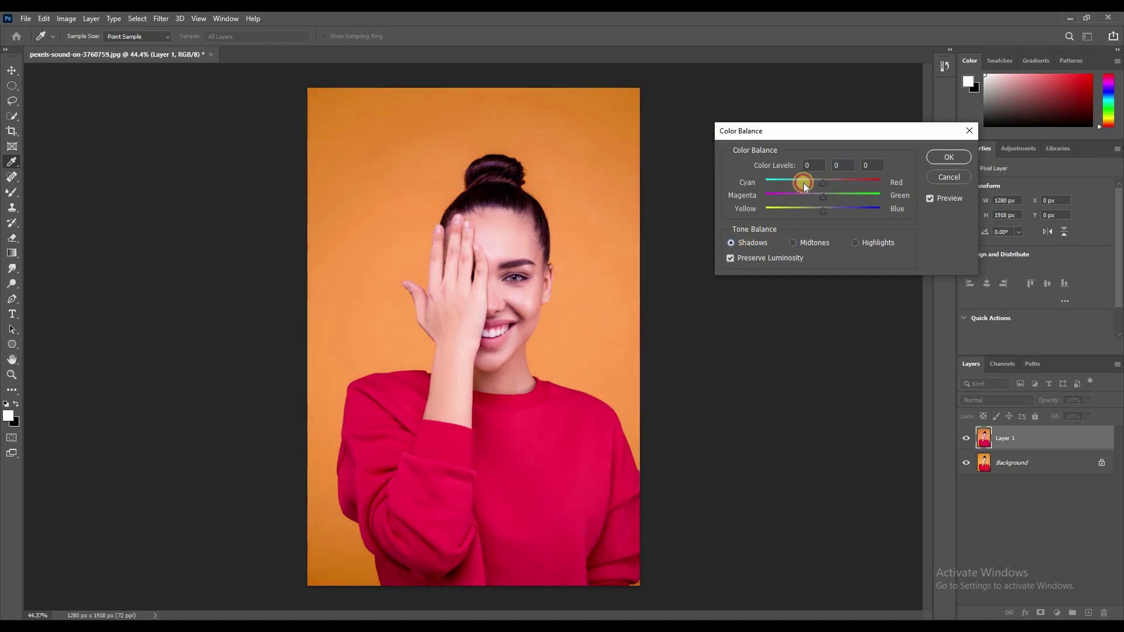
mouse_move(791, 187)
mouse_down()
mouse_move(815, 184)
mouse_move(784, 192)
mouse_up()
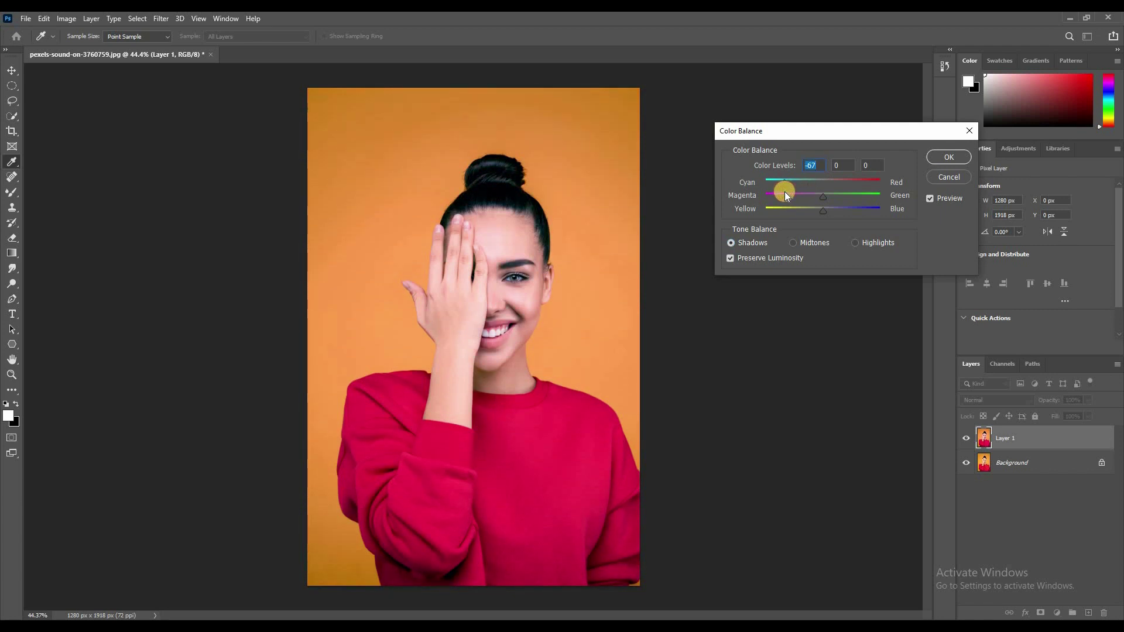
Apply the Color Balance and toggle Layer 1's visibility to compare with the original.
click(949, 157)
click(965, 440)
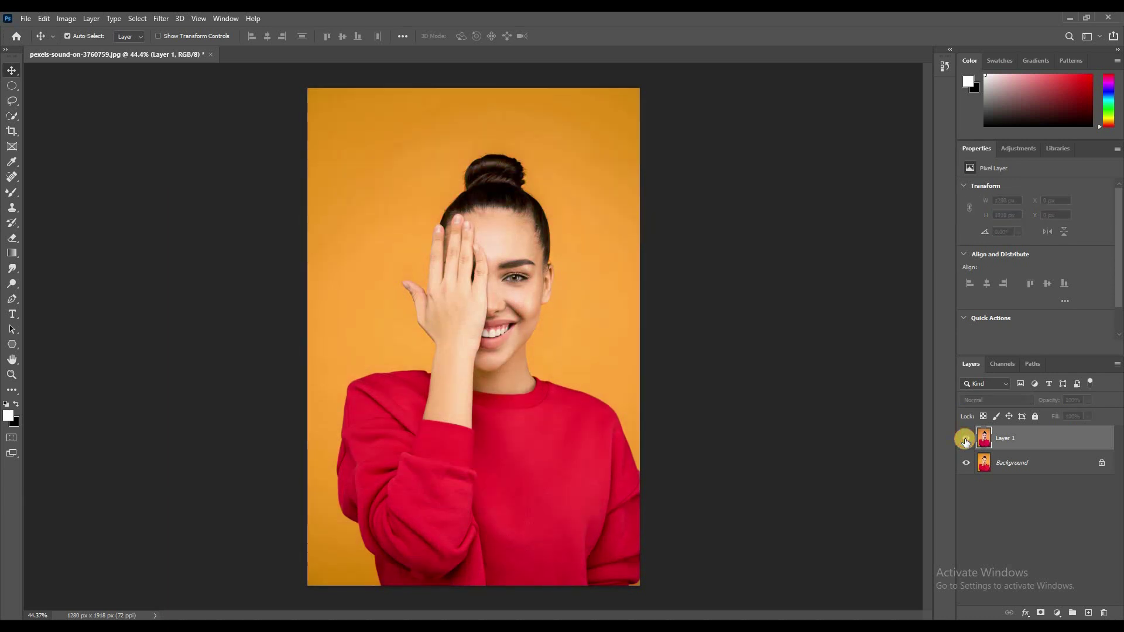
click(965, 441)
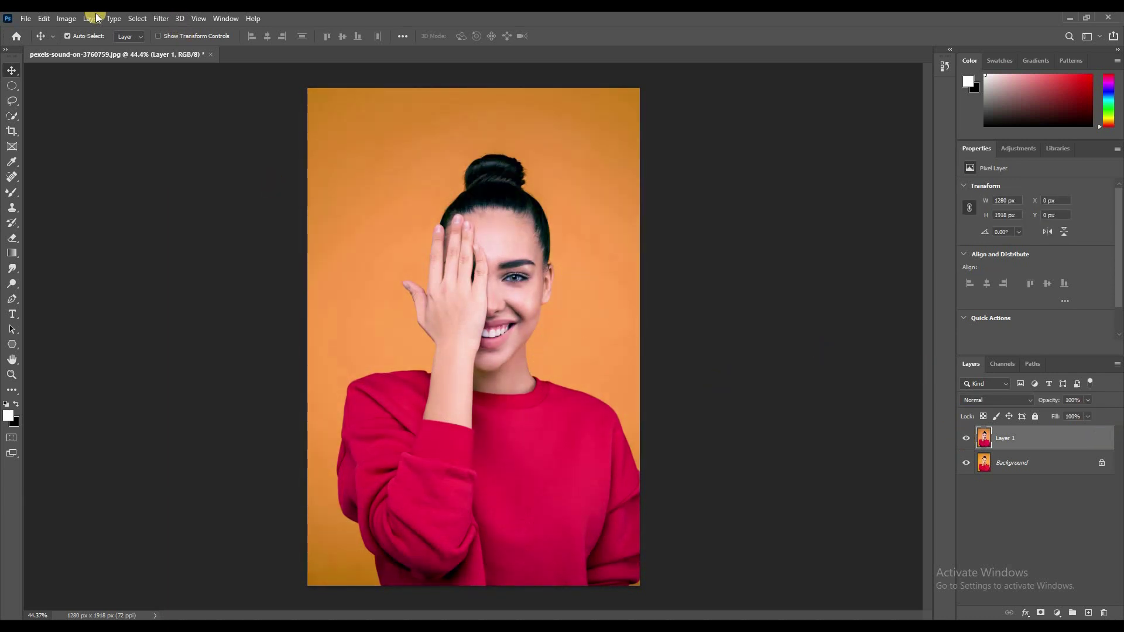
click(66, 19)
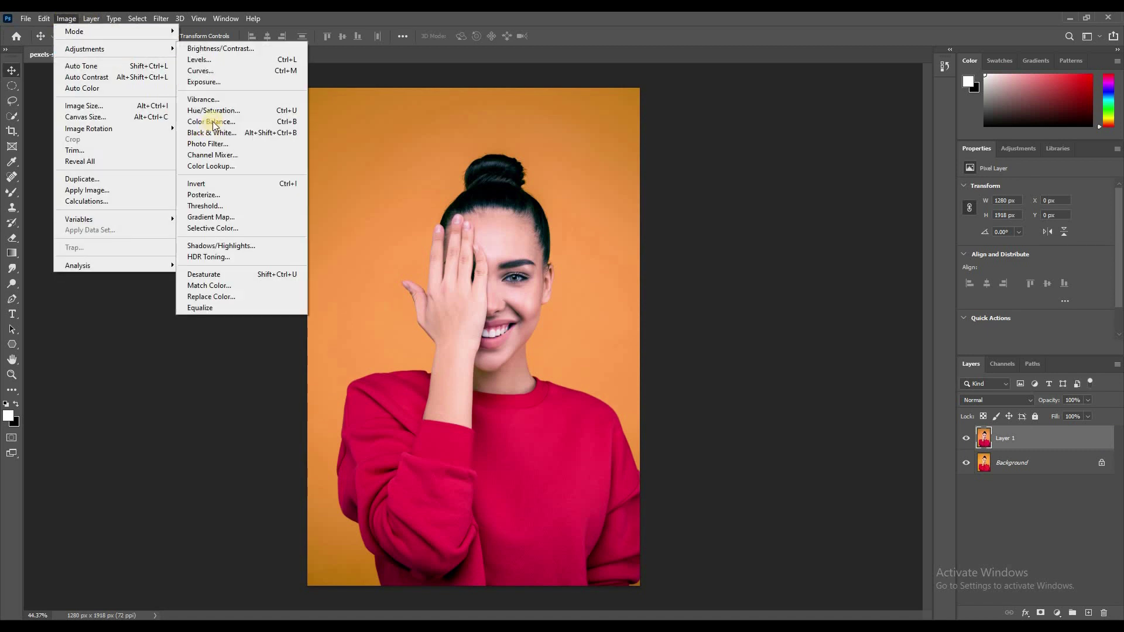
mouse_move(84, 48)
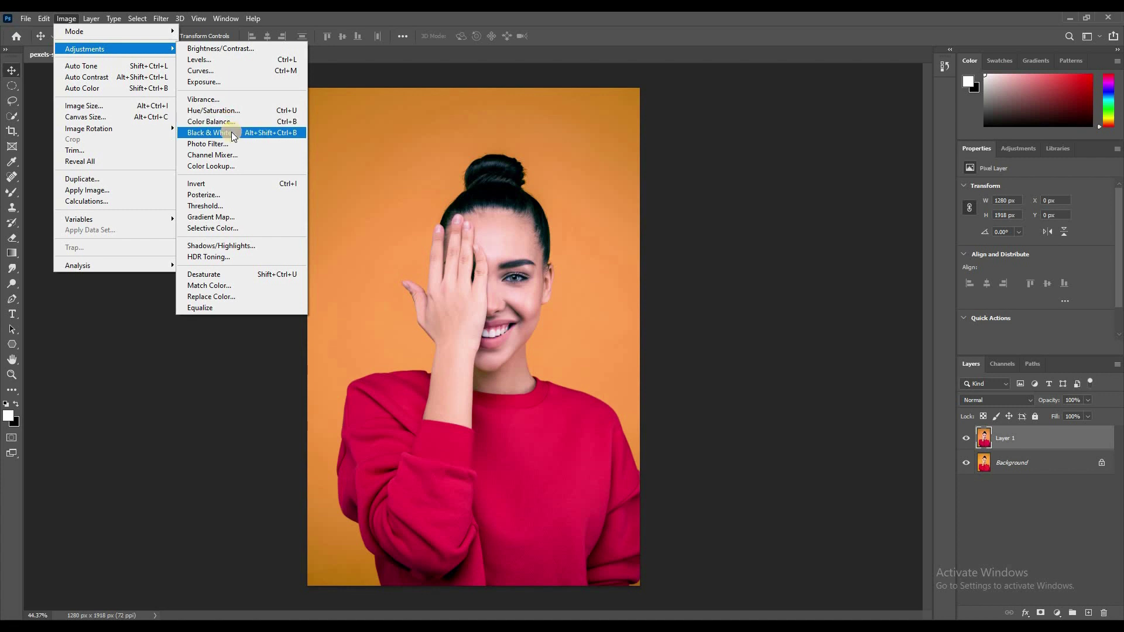
click(232, 135)
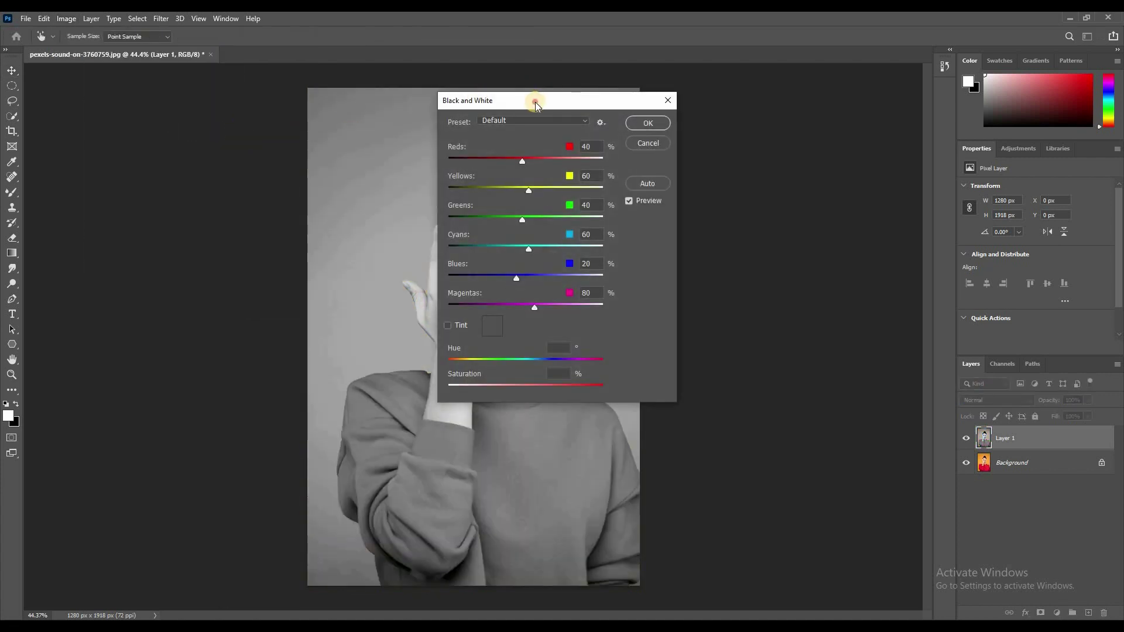
drag(536, 102, 764, 102)
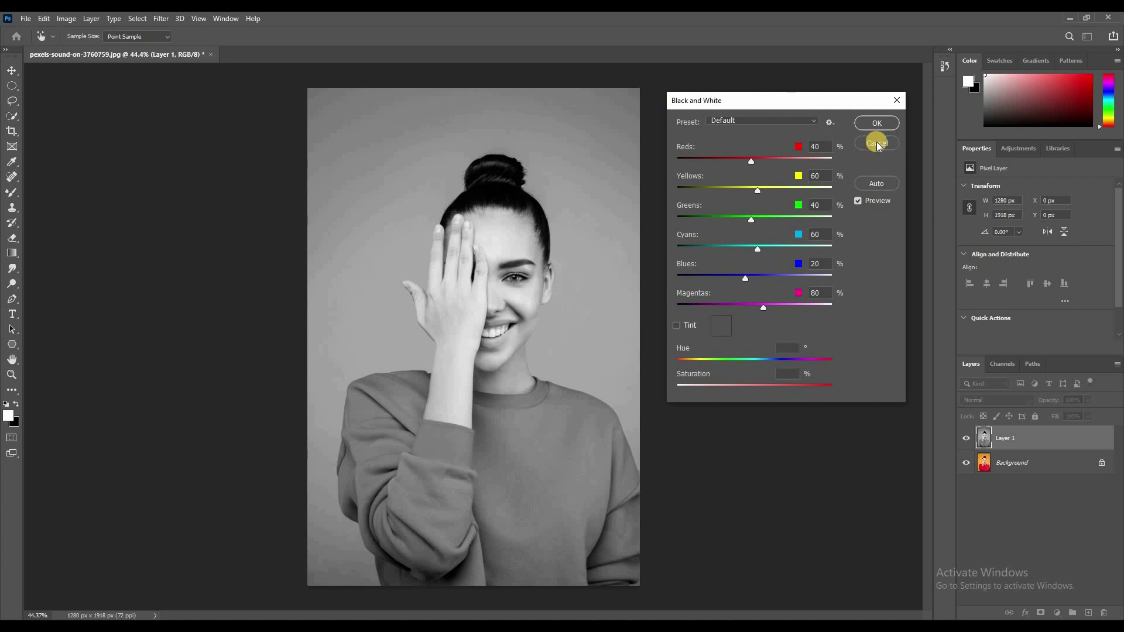
click(876, 143)
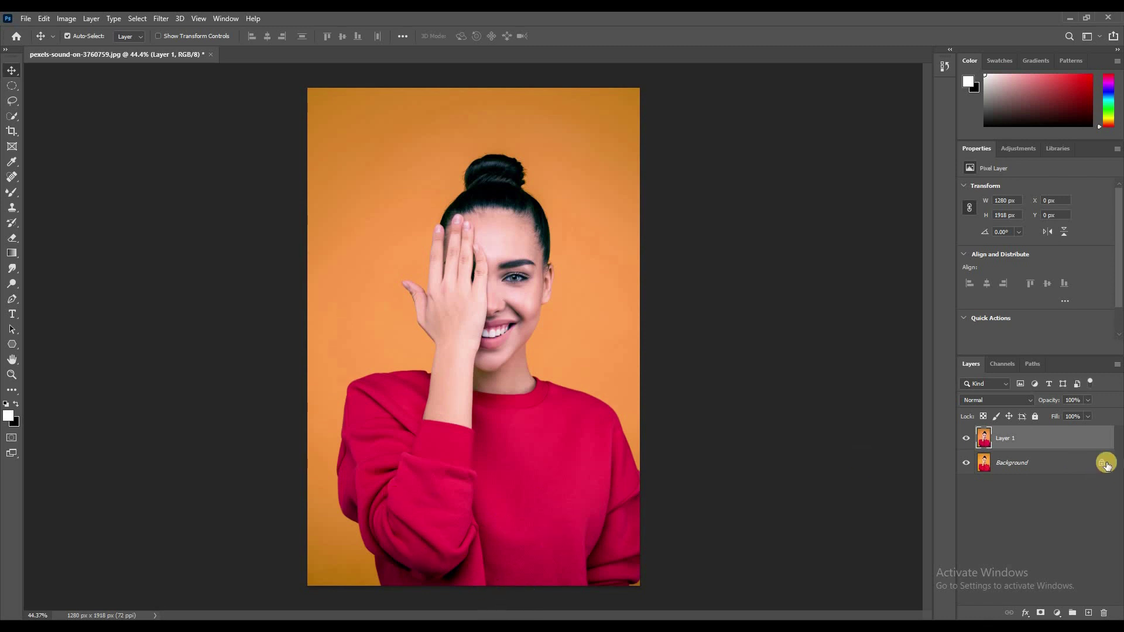
Replace Layer 1 with a fresh duplicate of the Background layer.
key(Delete)
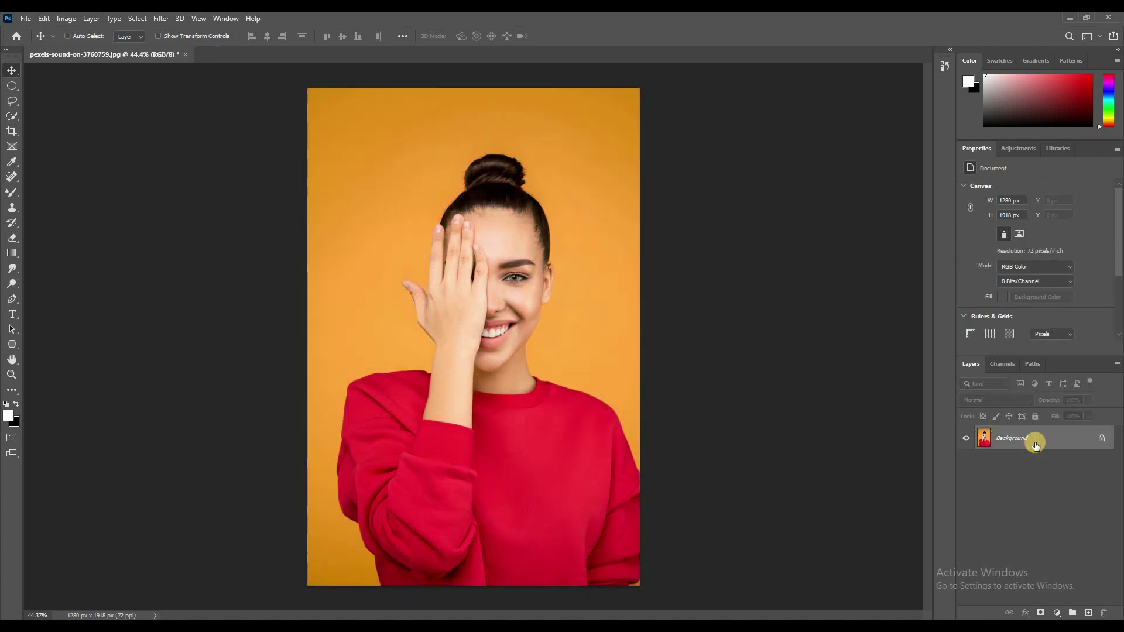
key(ctrl+j)
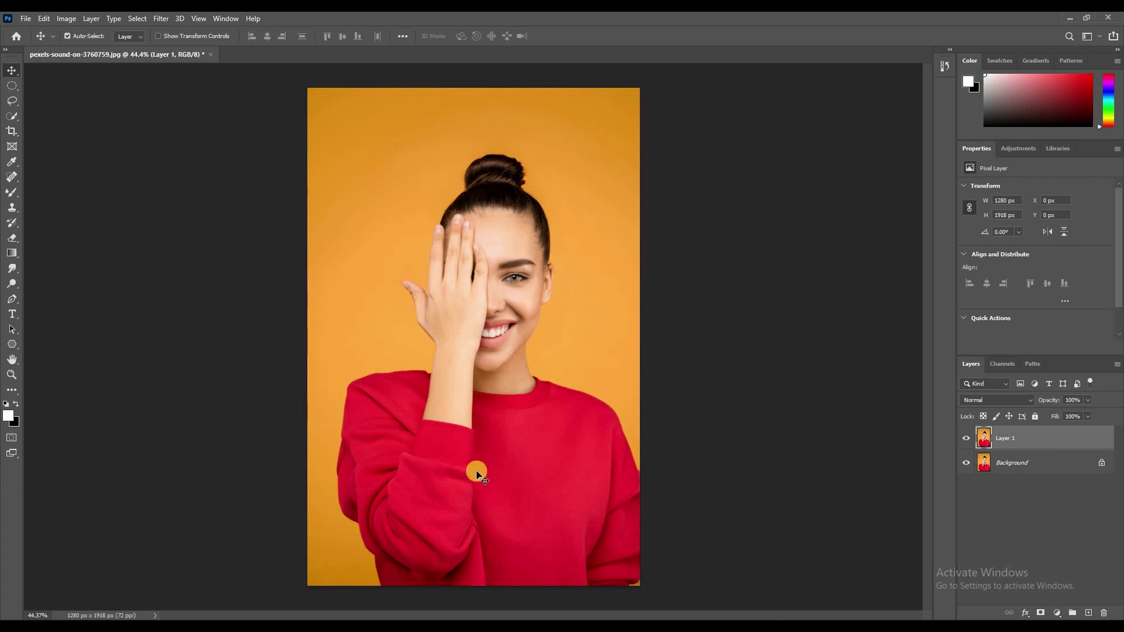
click(12, 116)
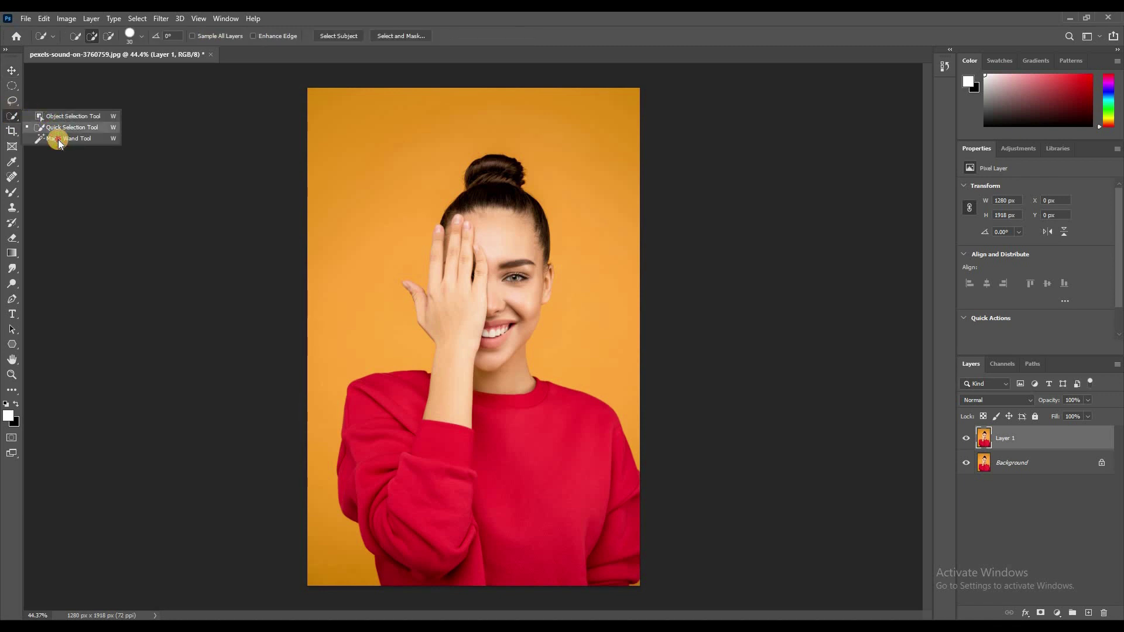
click(58, 144)
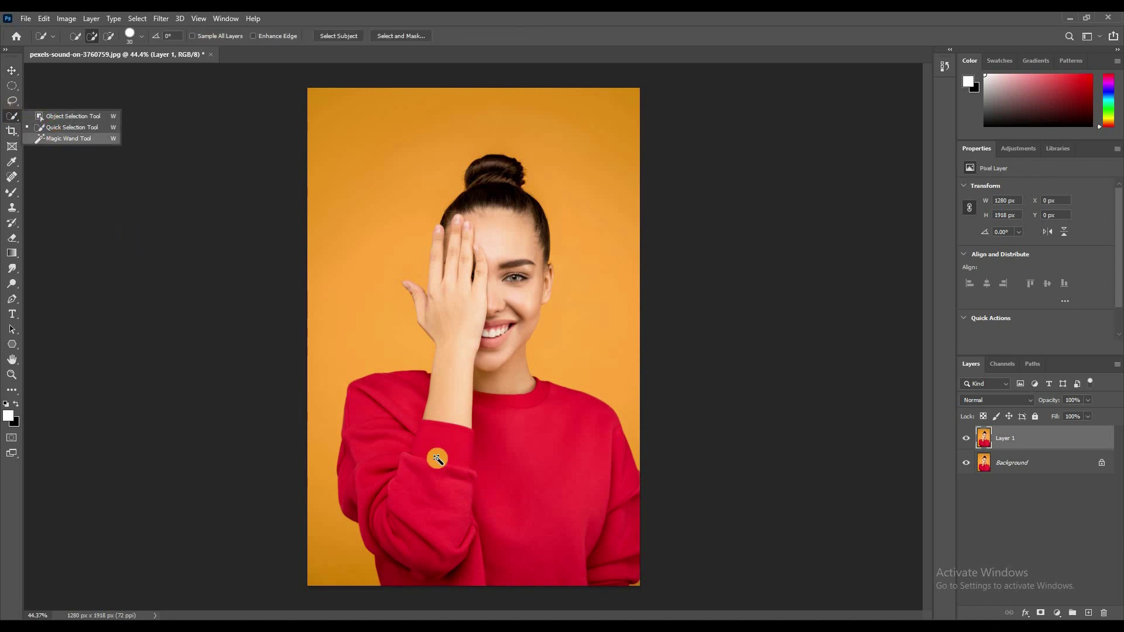
Select the red sweater with the Magic Wand, adding its bottom, left sleeve edge and cuff.
scroll(467, 472, up, 3)
drag(464, 346, 455, 213)
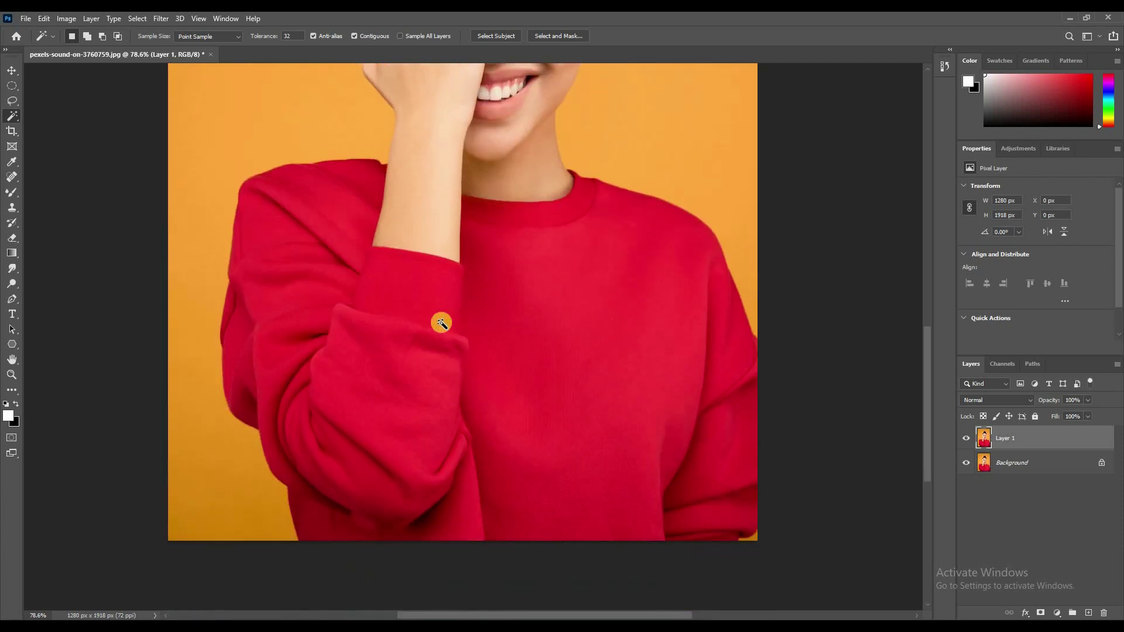
click(383, 382)
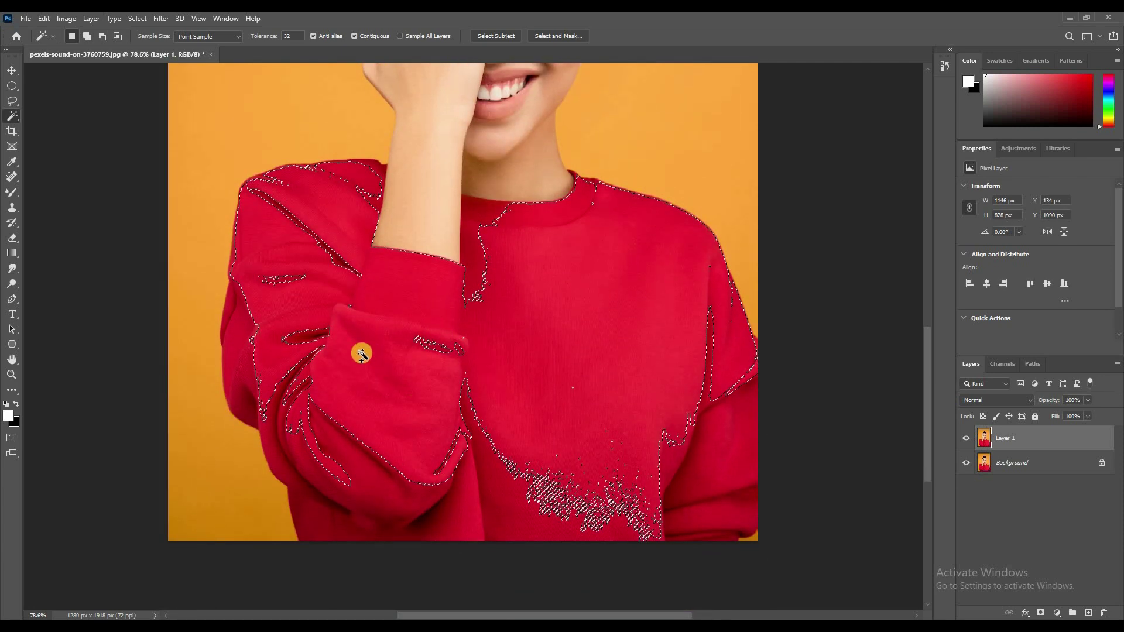
shift+click(283, 270)
shift+click(256, 333)
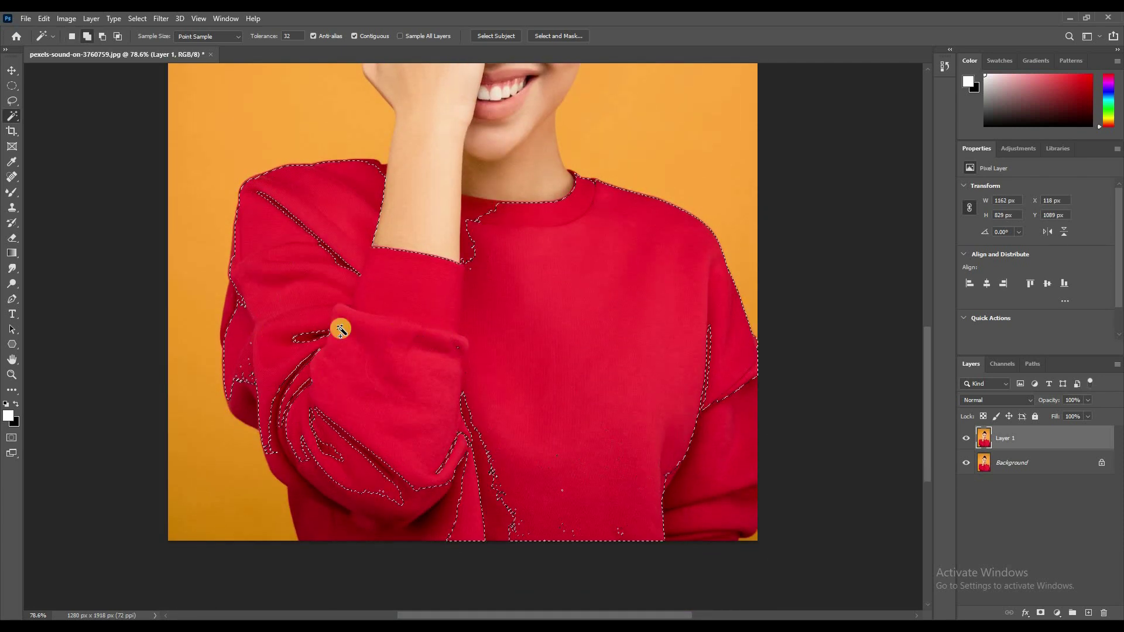
shift+click(413, 483)
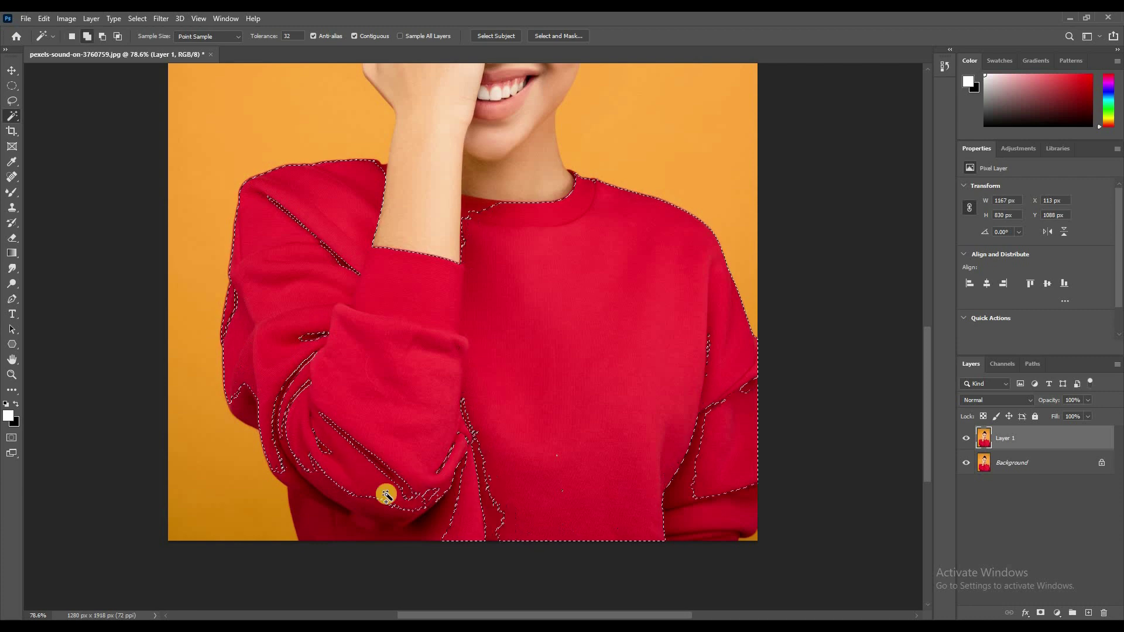
right_click(14, 120)
click(59, 126)
mouse_move(343, 264)
mouse_down()
mouse_move(329, 338)
mouse_move(439, 444)
mouse_move(576, 404)
mouse_up()
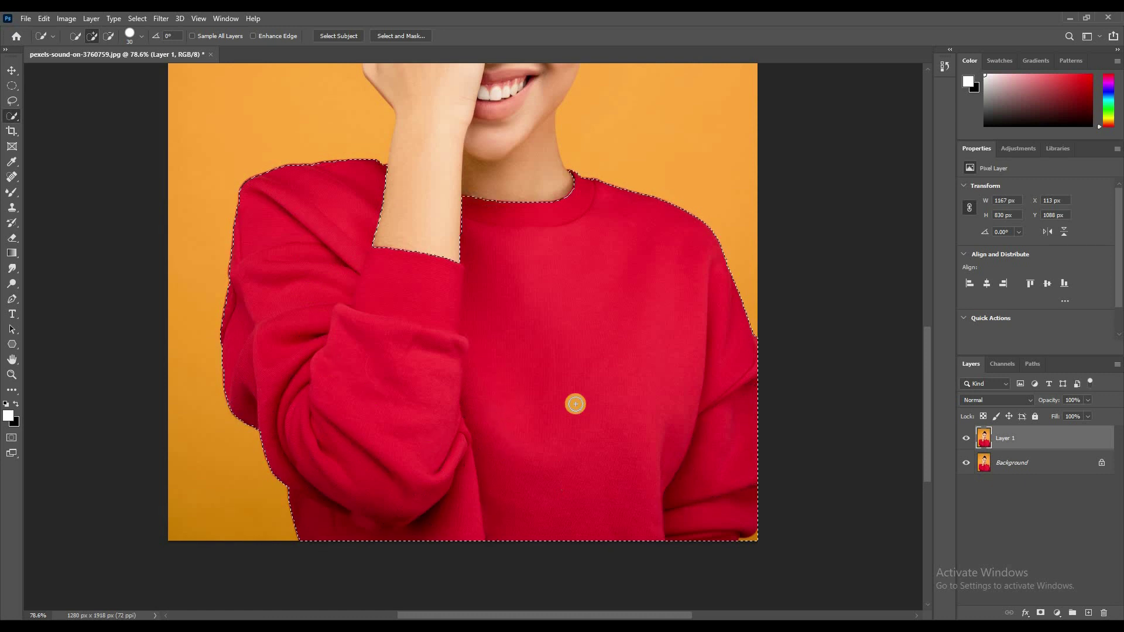
key(alt)
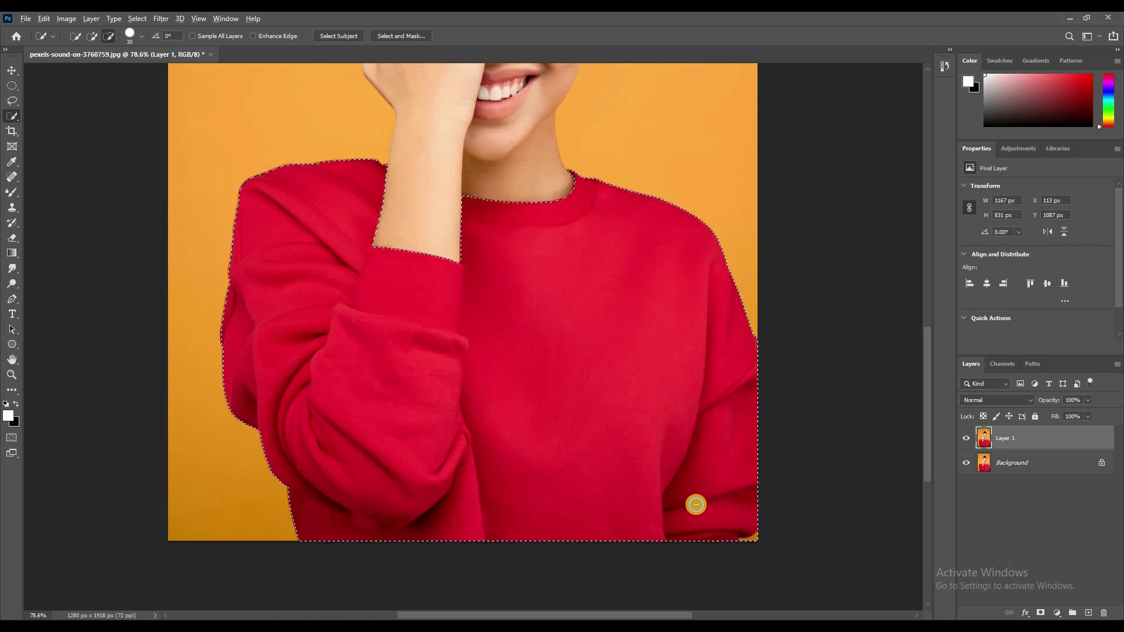
scroll(695, 508, up, 1)
scroll(714, 421, up, 1)
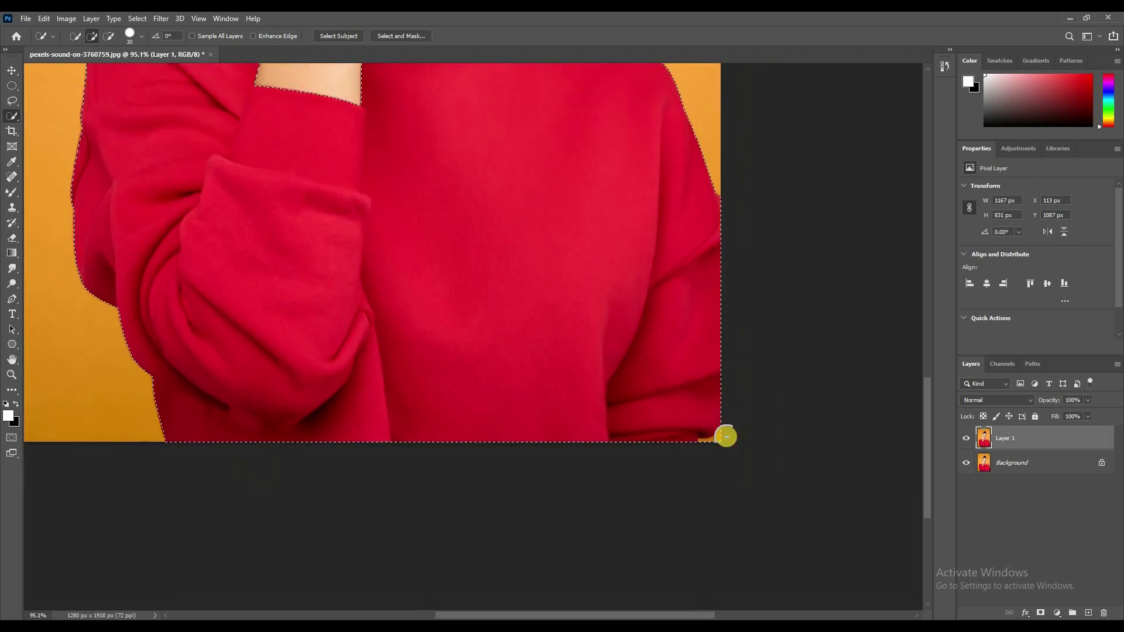
scroll(726, 436, up, 1)
scroll(709, 460, up, 1)
click(706, 459)
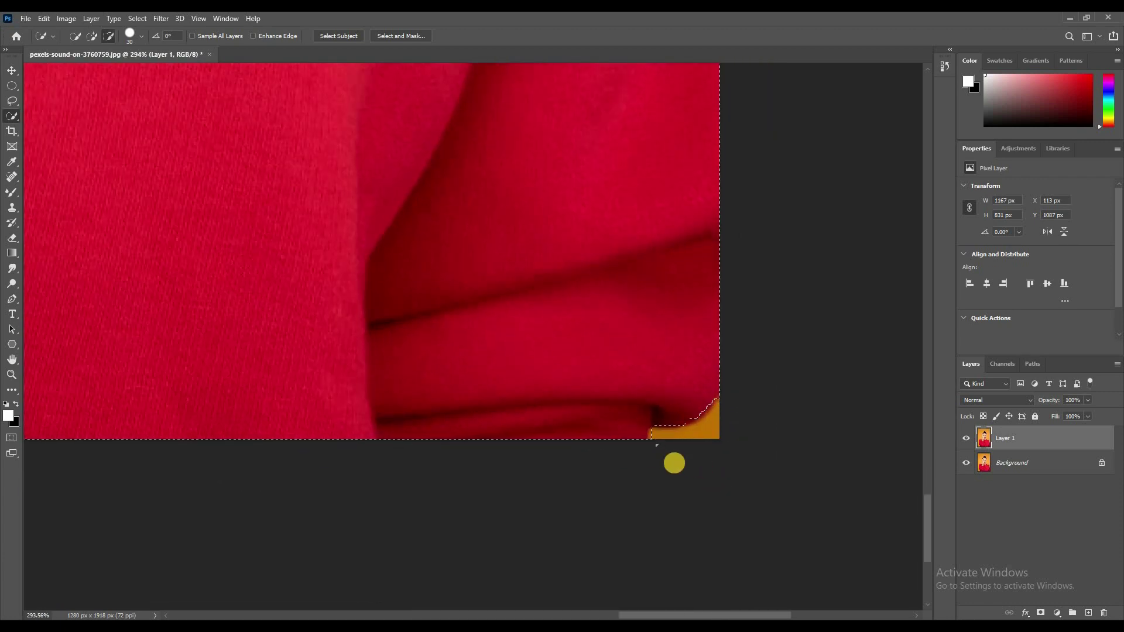
scroll(467, 366, down, 1)
scroll(449, 266, down, 2)
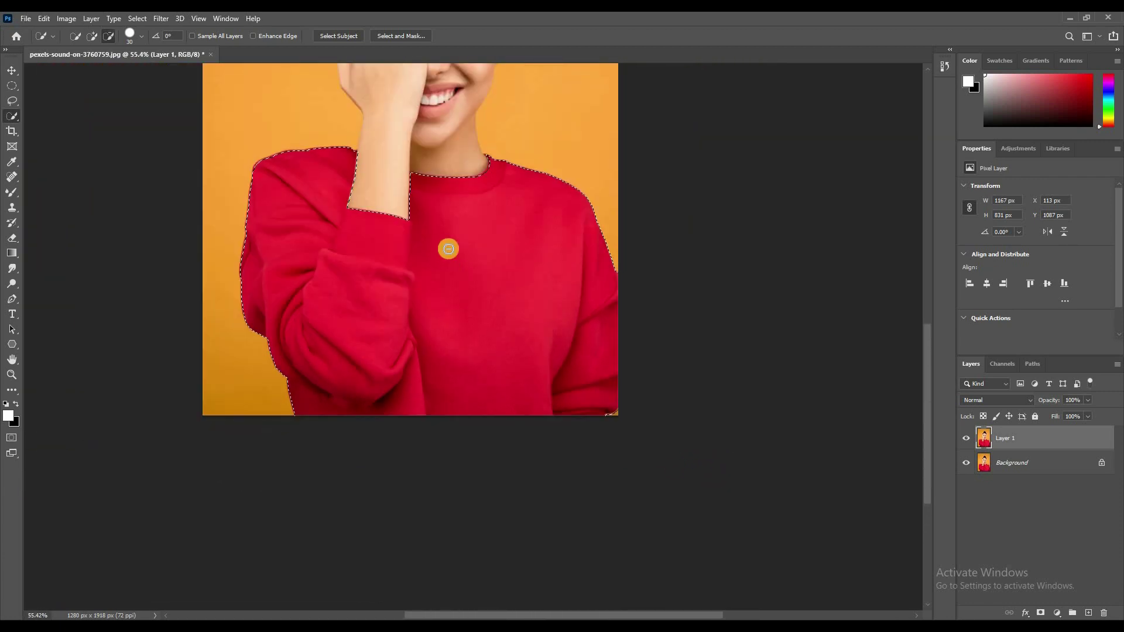
scroll(476, 211, up, 2)
scroll(472, 213, down, 2)
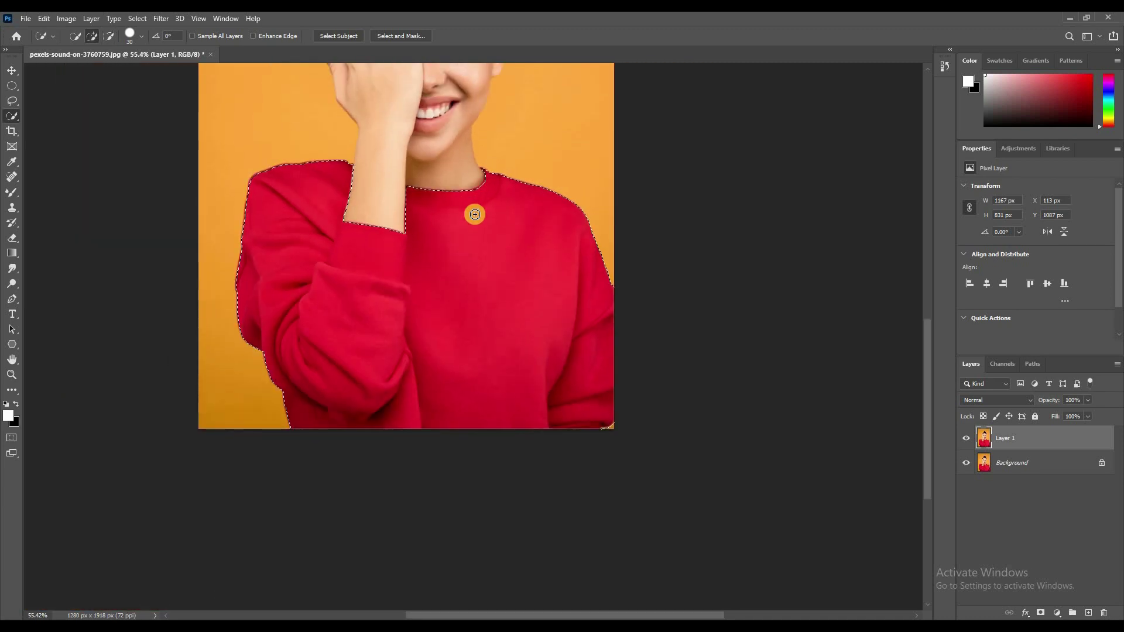
scroll(377, 267, up, 2)
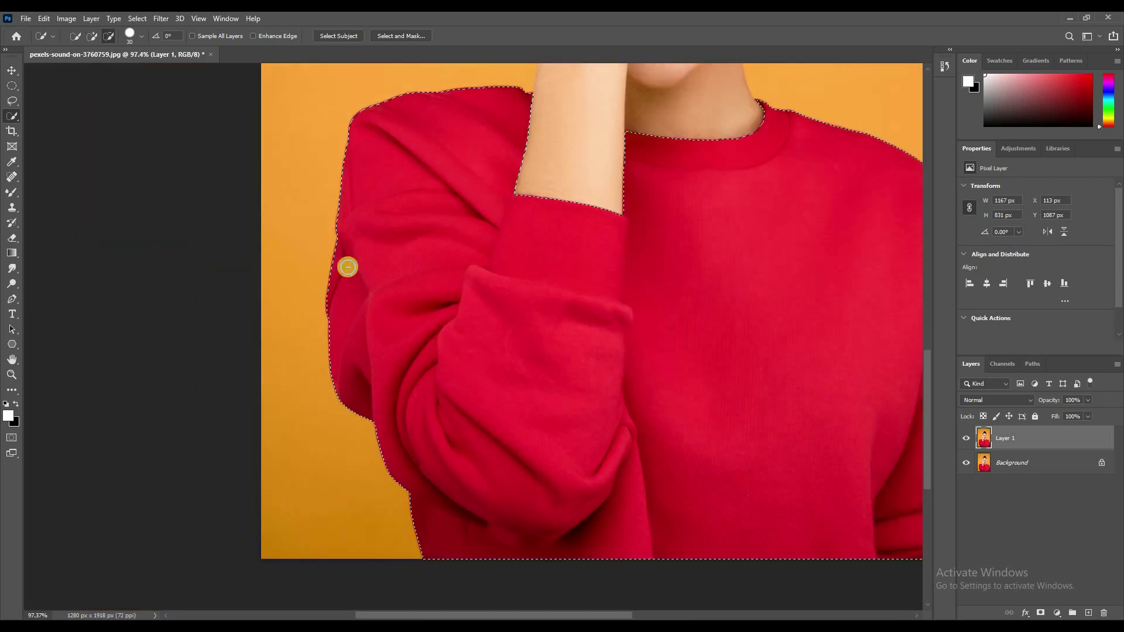
scroll(348, 267, down, 1)
scroll(346, 264, down, 2)
scroll(655, 422, up, 1)
scroll(620, 452, up, 1)
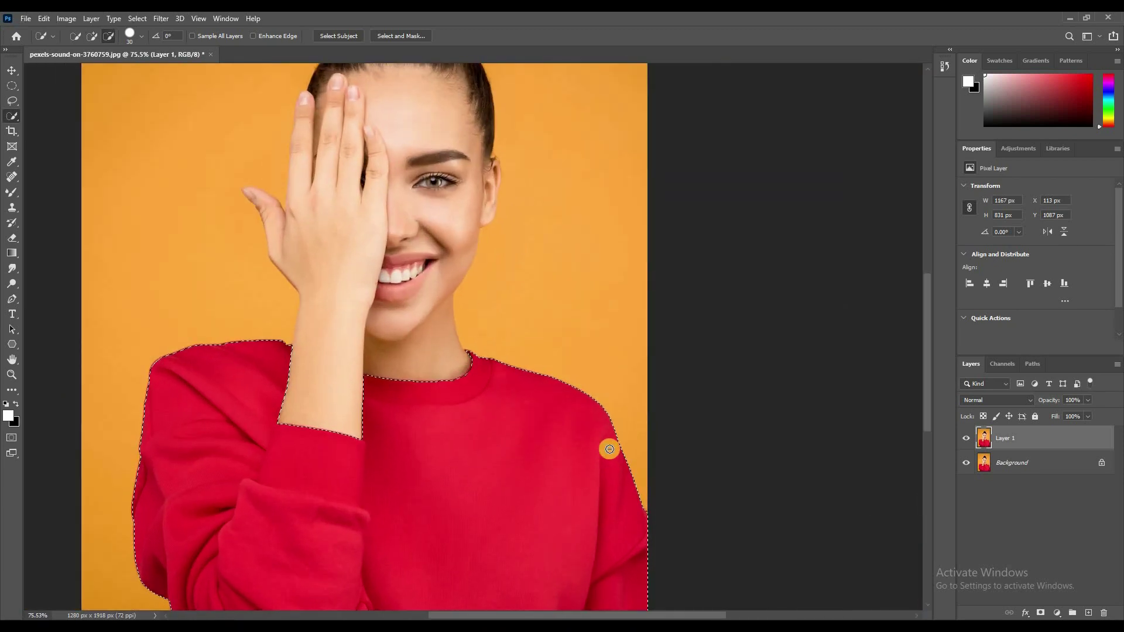
scroll(610, 449, down, 2)
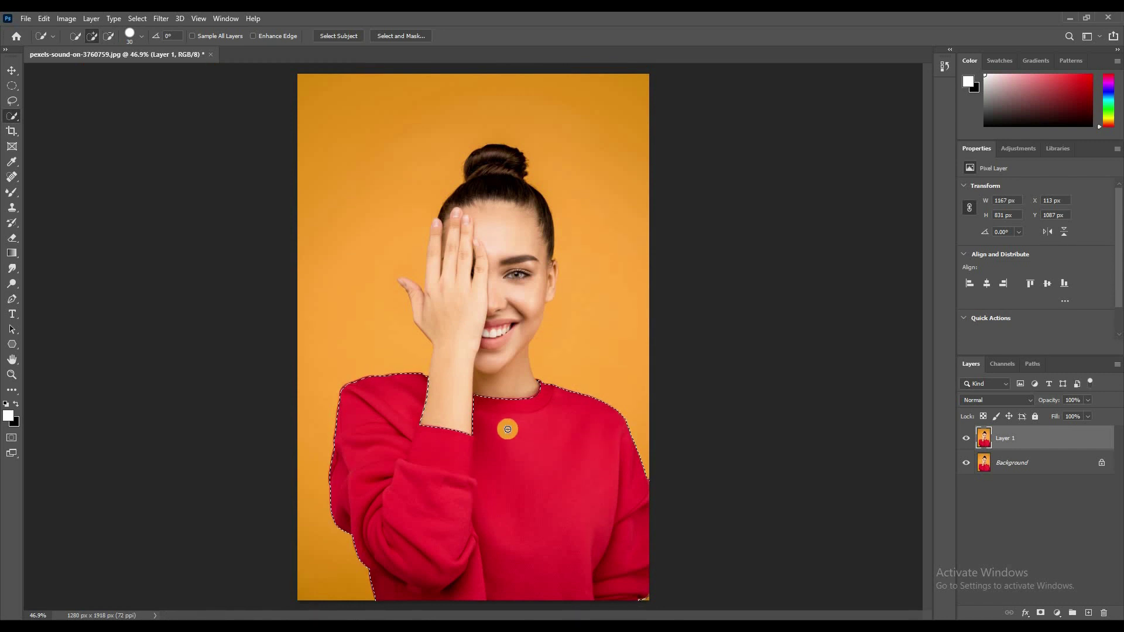
scroll(527, 410, down, 1)
scroll(547, 422, up, 1)
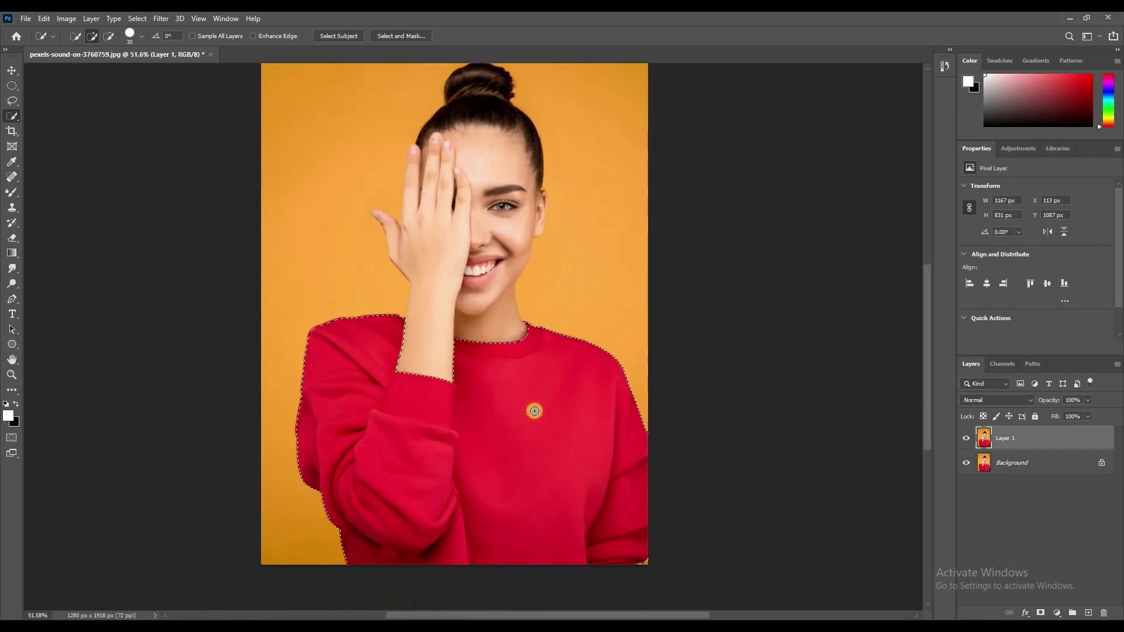
scroll(531, 411, up, 2)
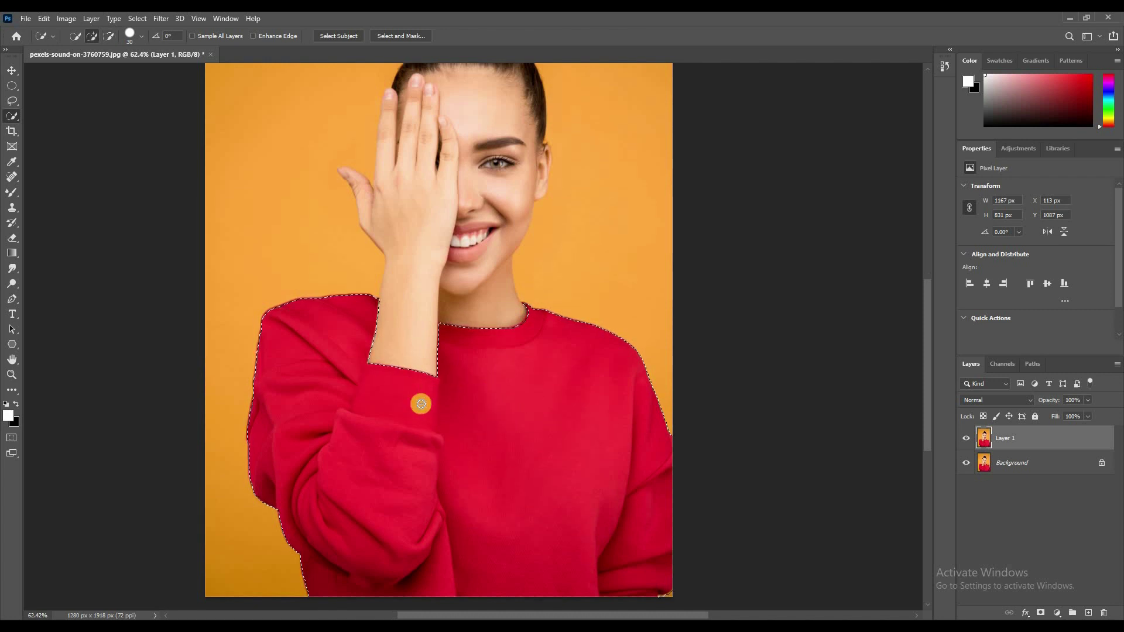
scroll(421, 404, down, 3)
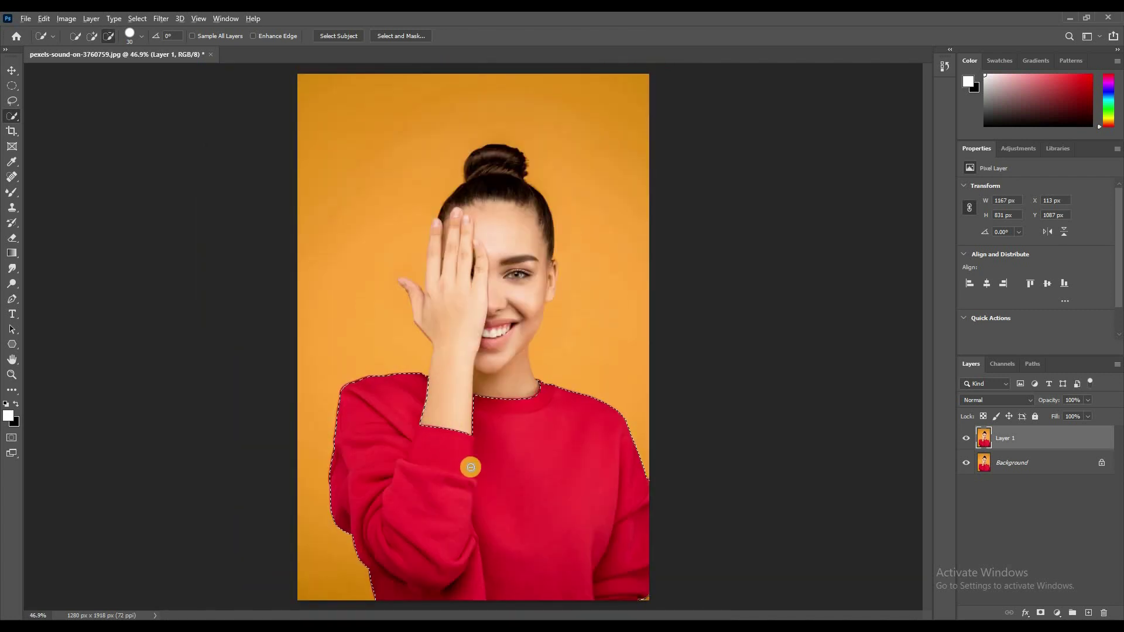
scroll(471, 467, down, 1)
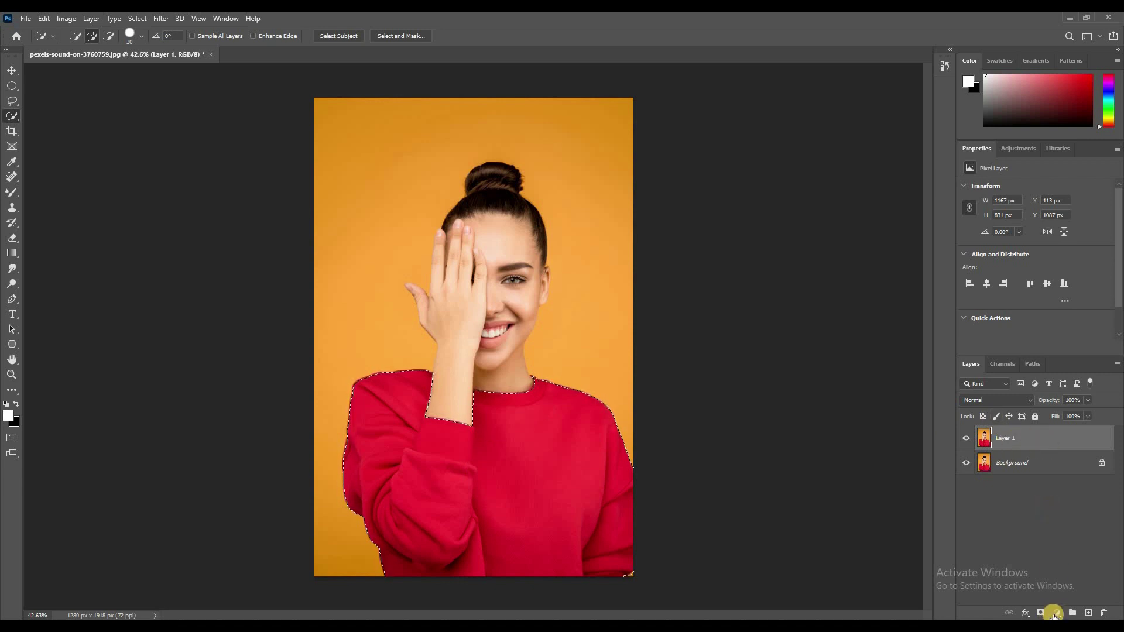
Add a Gradient fill layer masked to the sweater and bring up its gradient presets.
click(1055, 614)
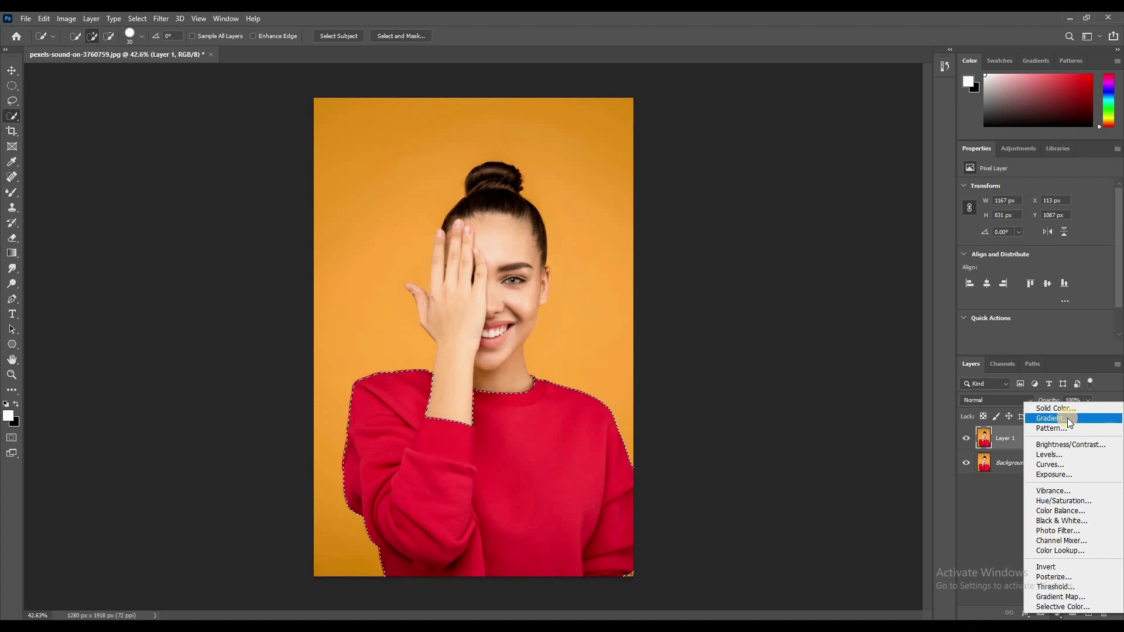
click(1067, 418)
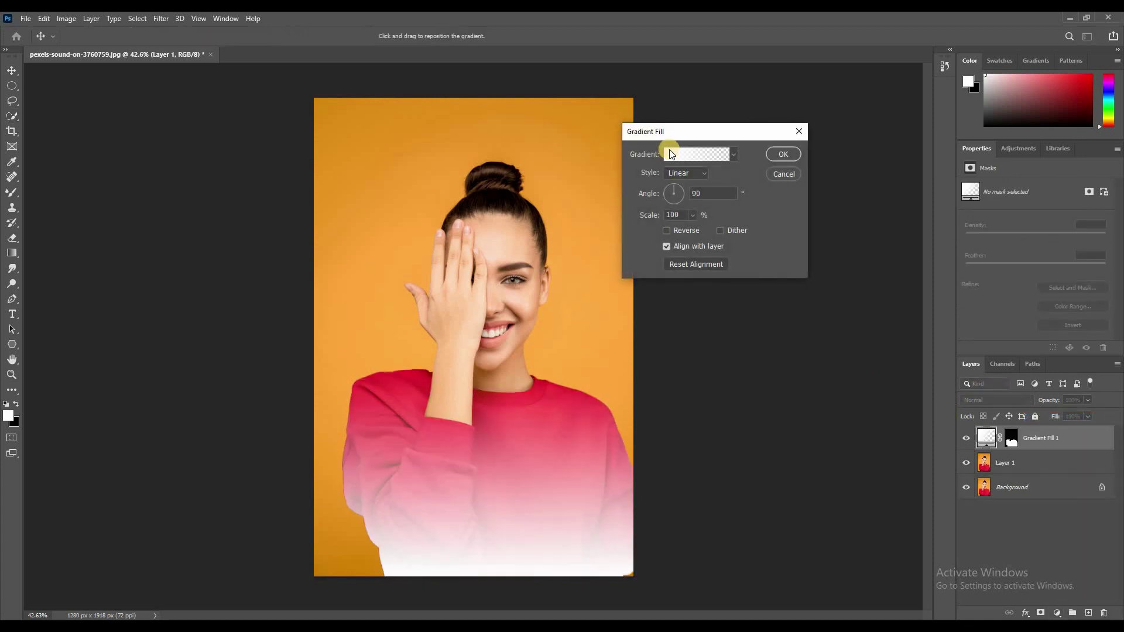
click(674, 154)
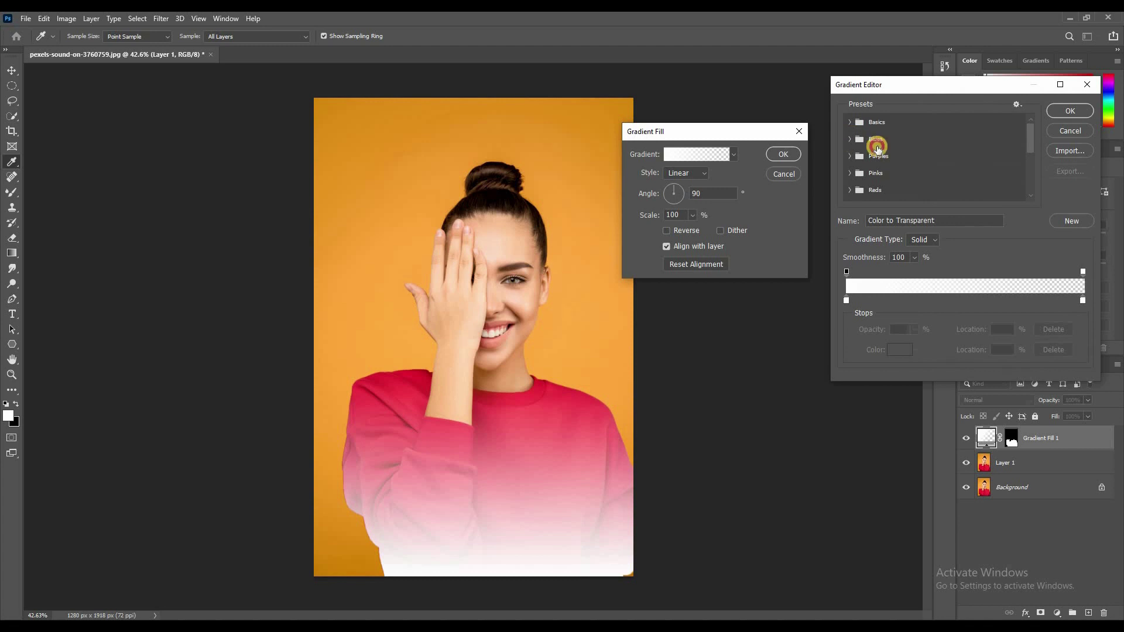
Choose the Purple_20 preset from the Purples gradients in the Gradient Editor.
click(877, 148)
click(883, 143)
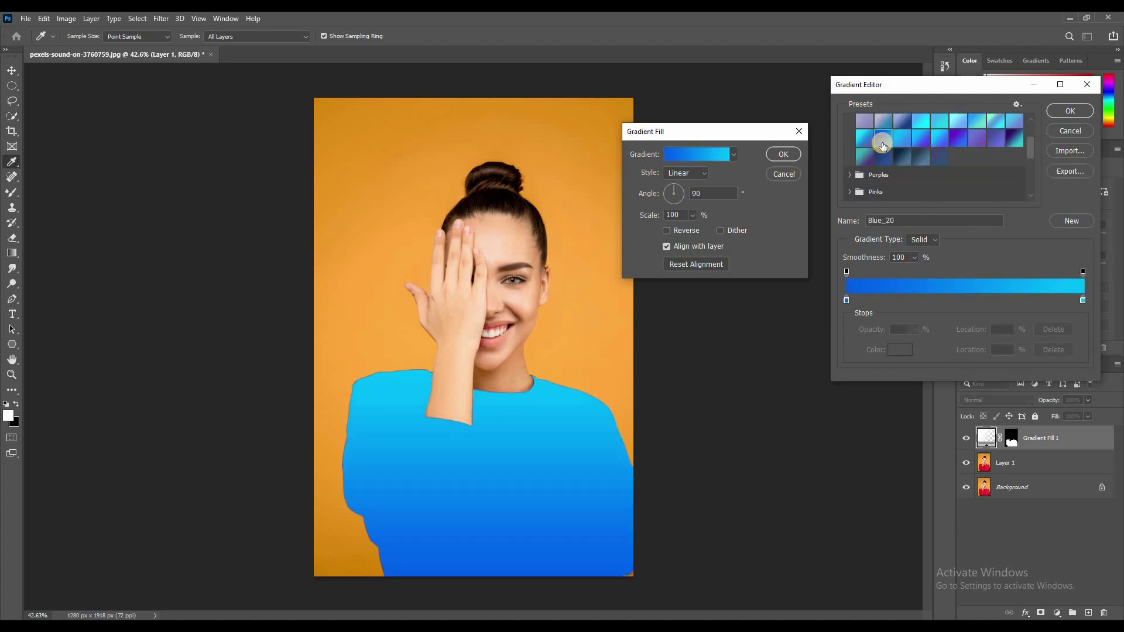
scroll(883, 145, down, 2)
click(887, 154)
scroll(878, 187, down, 1)
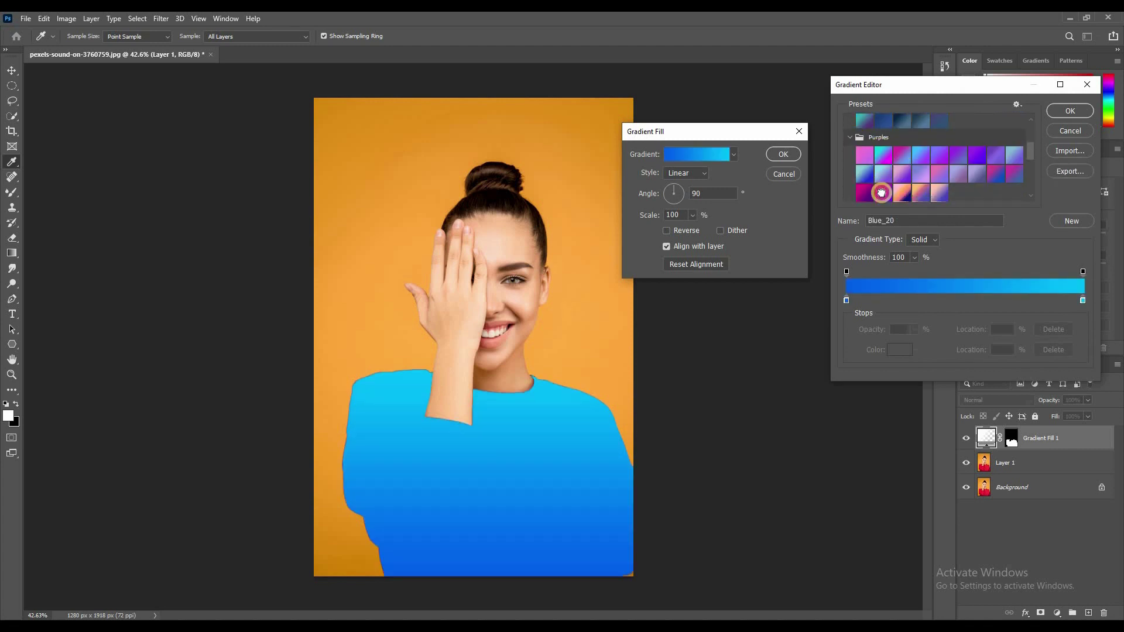
click(881, 192)
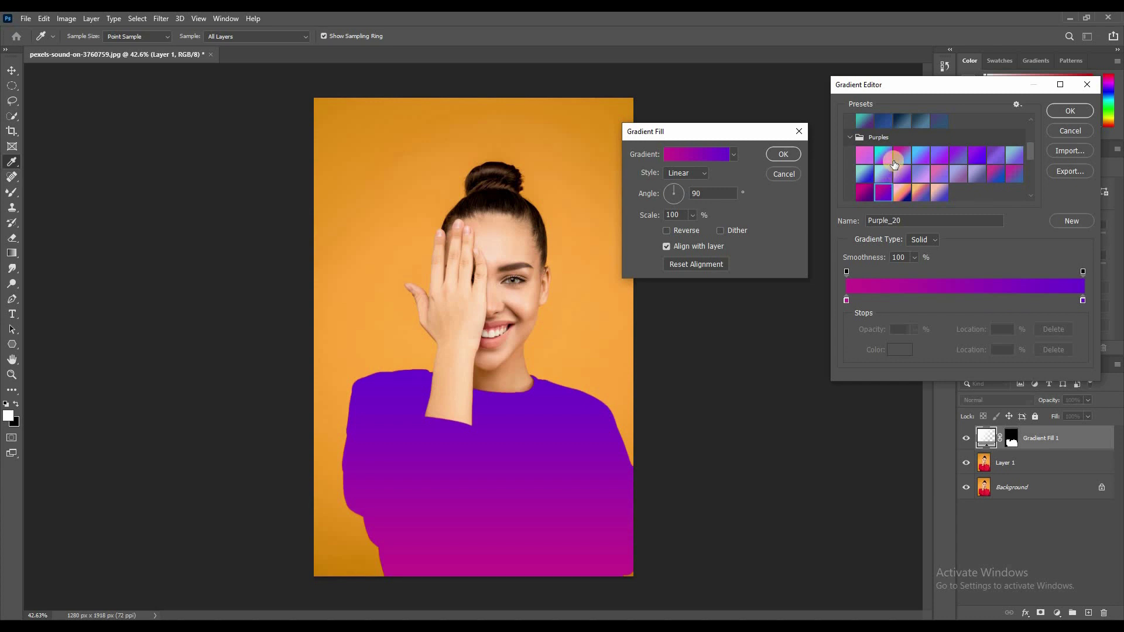
click(1070, 110)
Keep the gradient style Linear and commit the Gradient Fill settings.
click(692, 173)
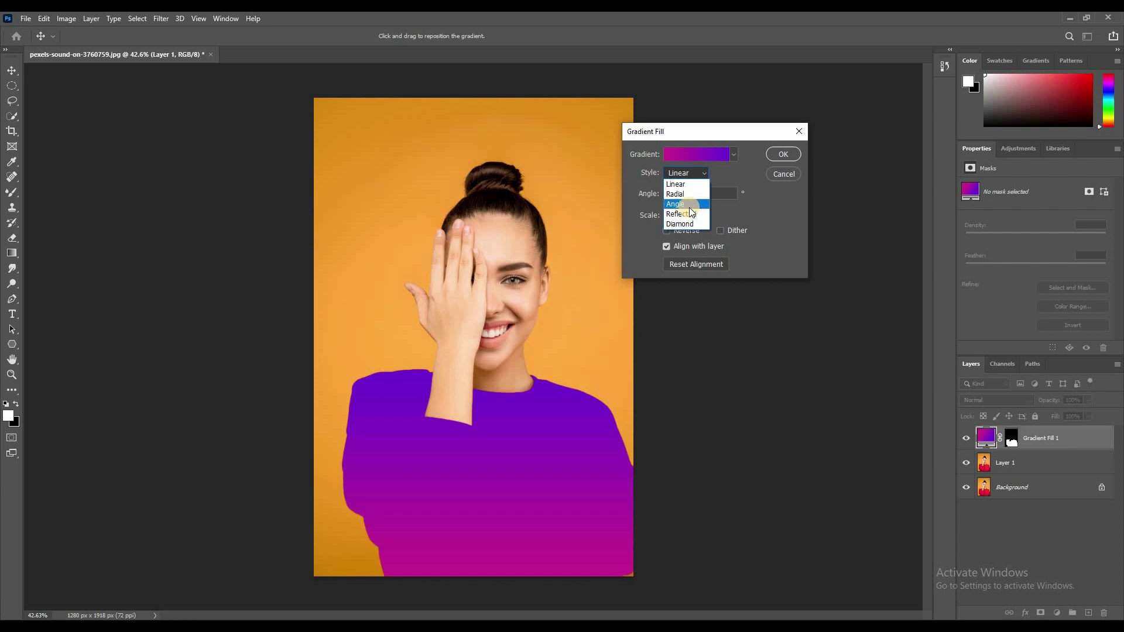
click(772, 202)
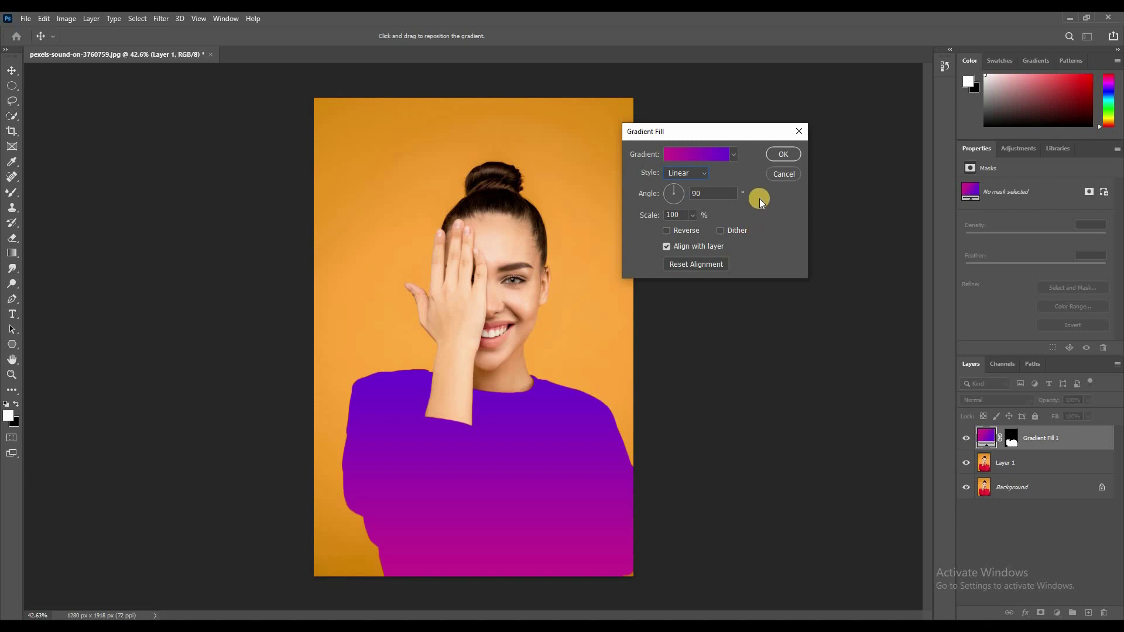
click(784, 154)
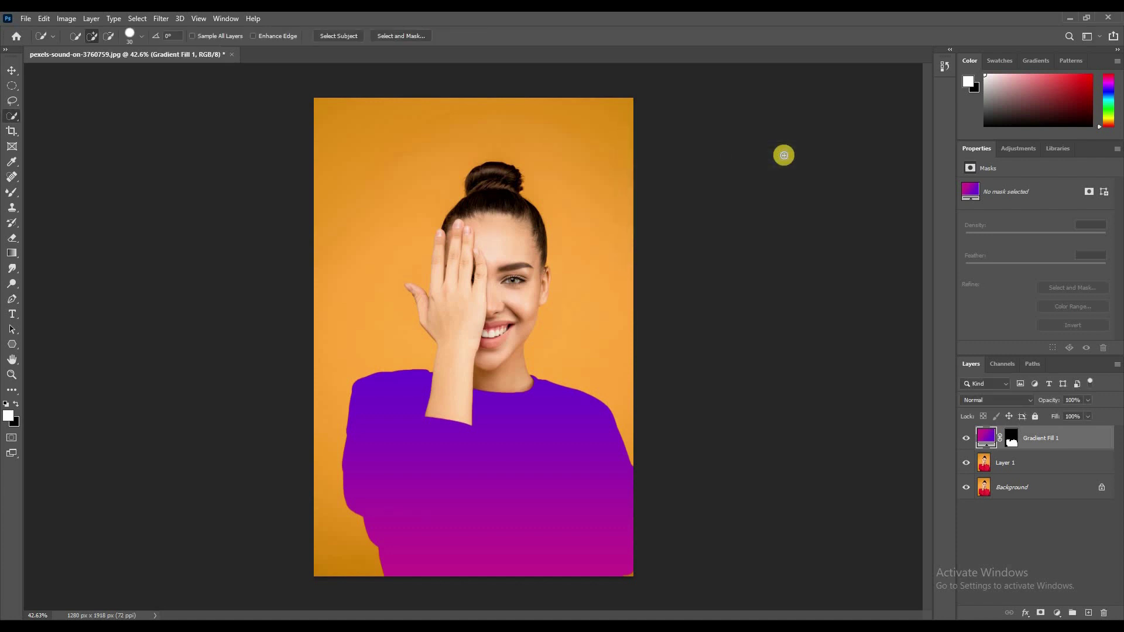
Set the Gradient Fill 1 layer's blend mode to Color.
double_click(983, 439)
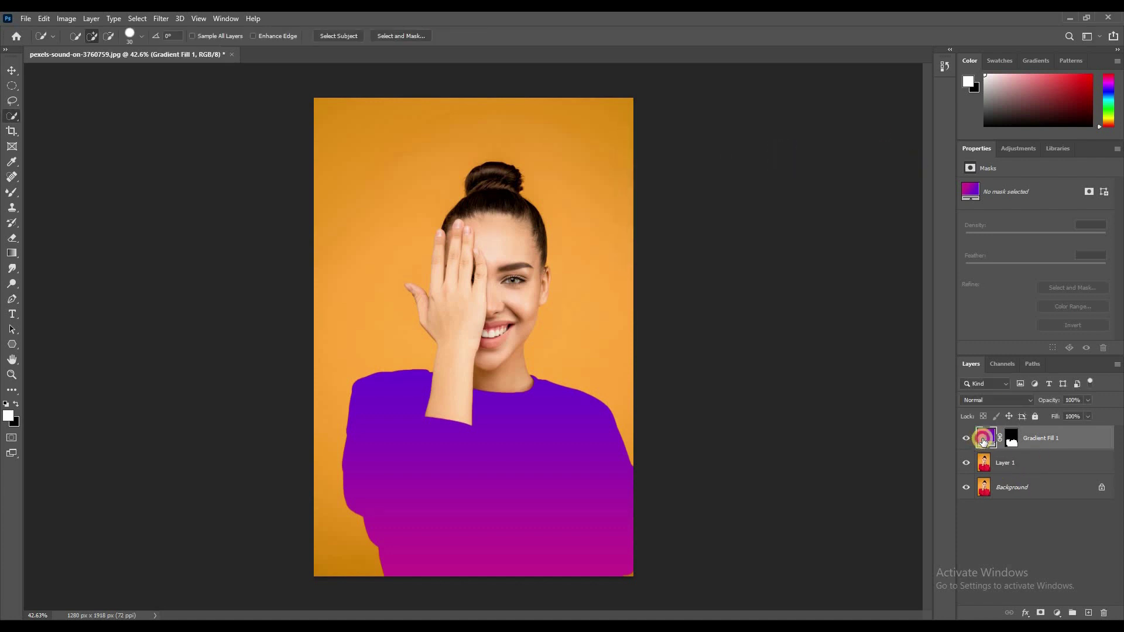
click(986, 401)
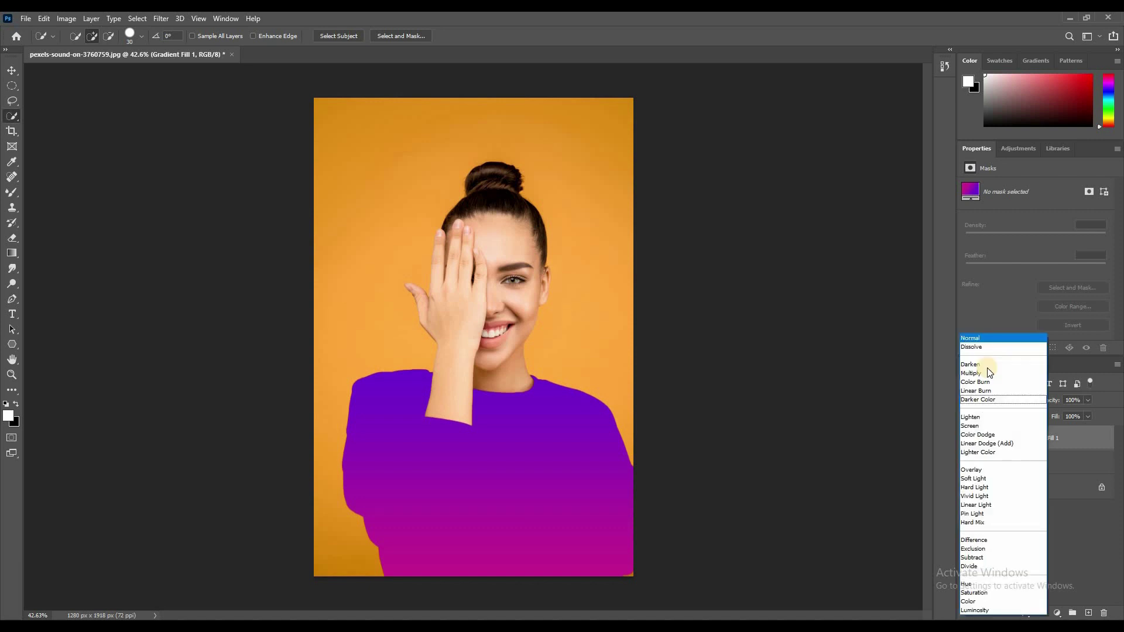
click(984, 601)
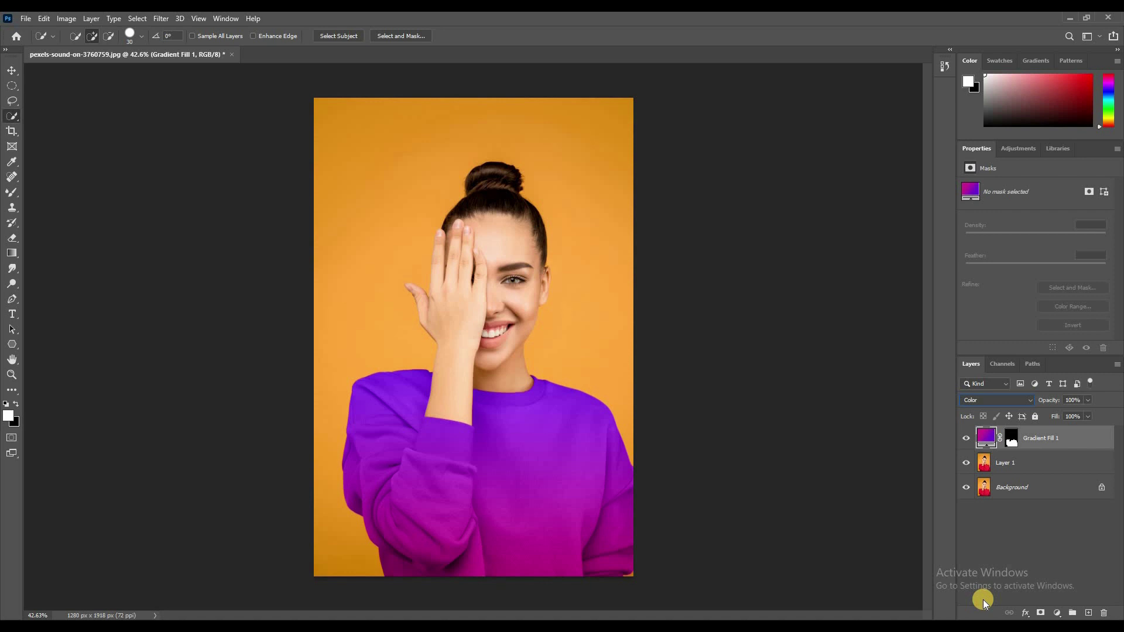
click(12, 70)
scroll(436, 547, up, 1)
scroll(407, 427, up, 2)
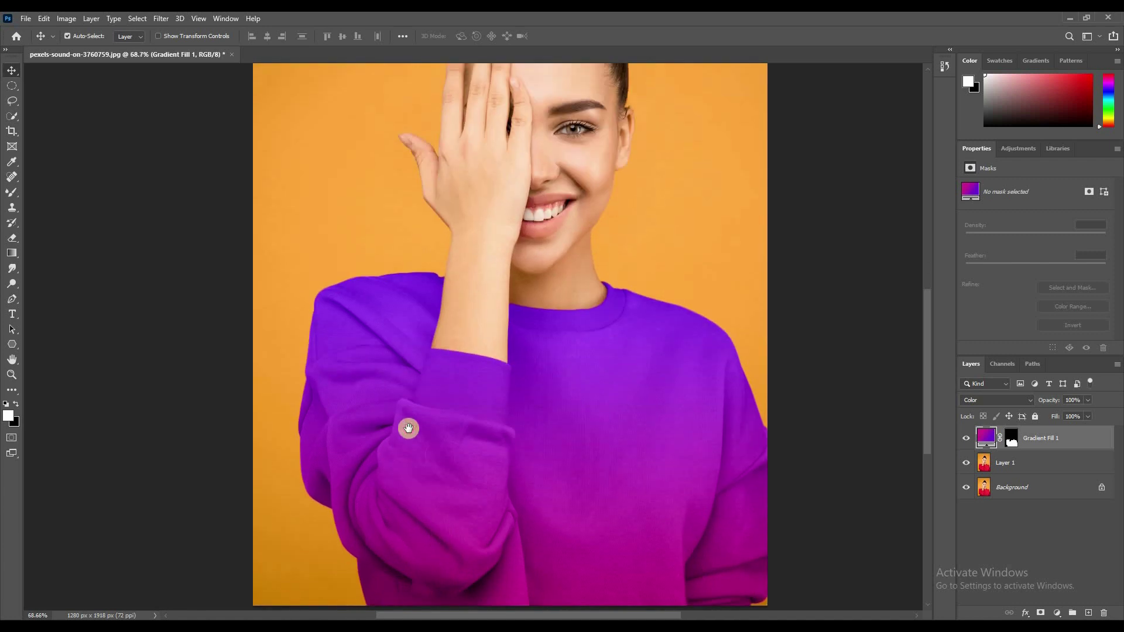
scroll(409, 434, down, 2)
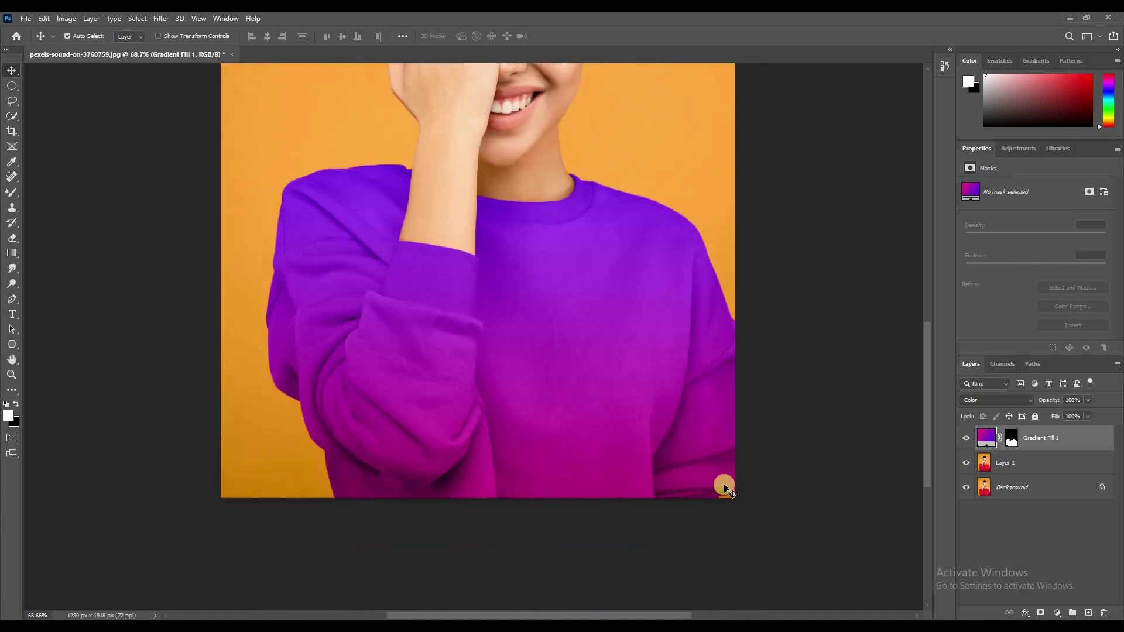
click(967, 439)
click(967, 440)
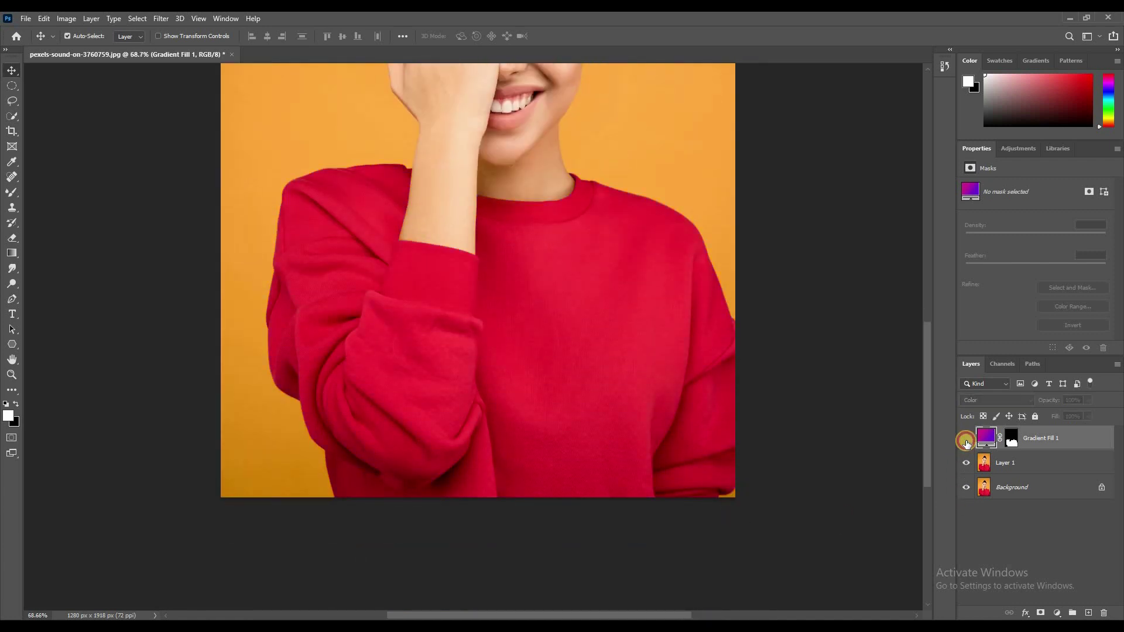
click(966, 441)
scroll(489, 366, down, 2)
scroll(498, 398, down, 1)
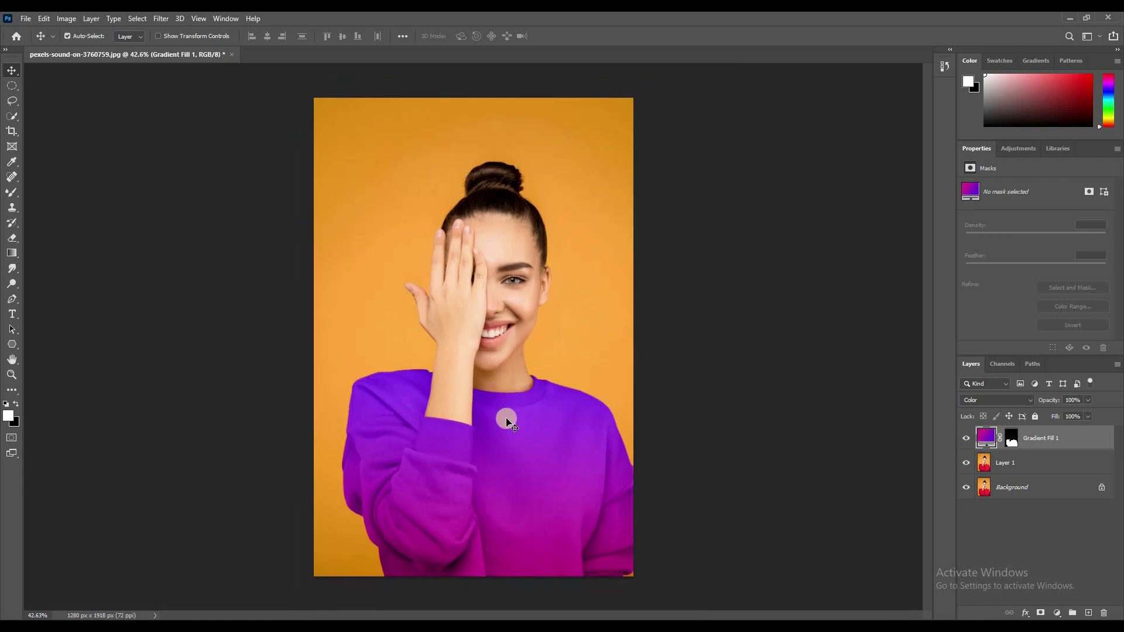
scroll(486, 422, down, 2)
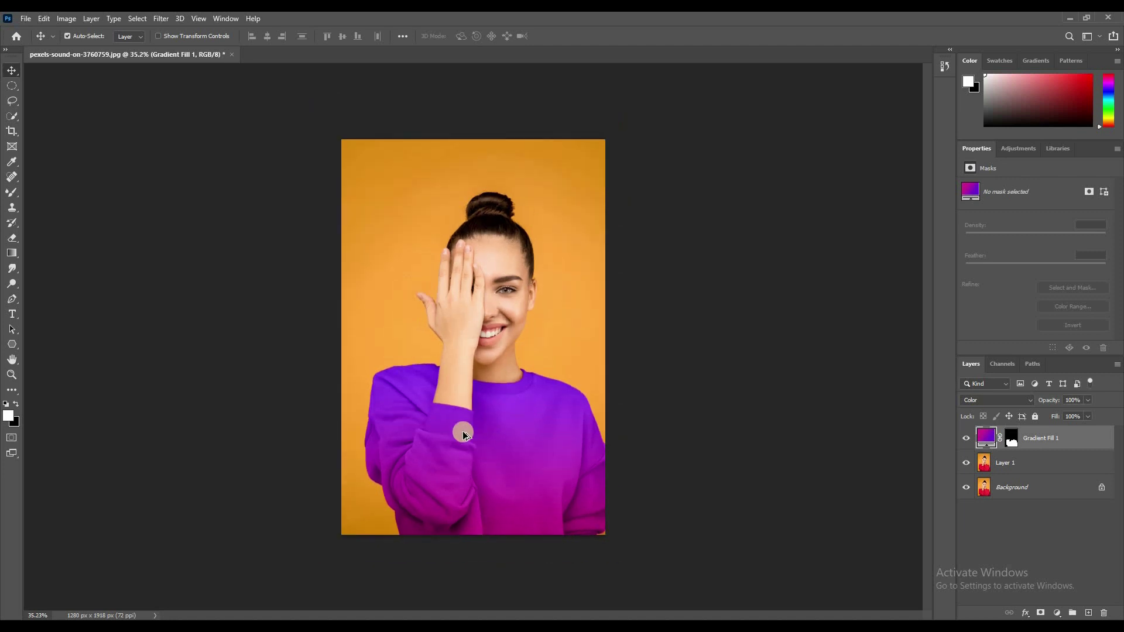
scroll(431, 448, up, 1)
scroll(433, 442, up, 2)
scroll(492, 390, down, 4)
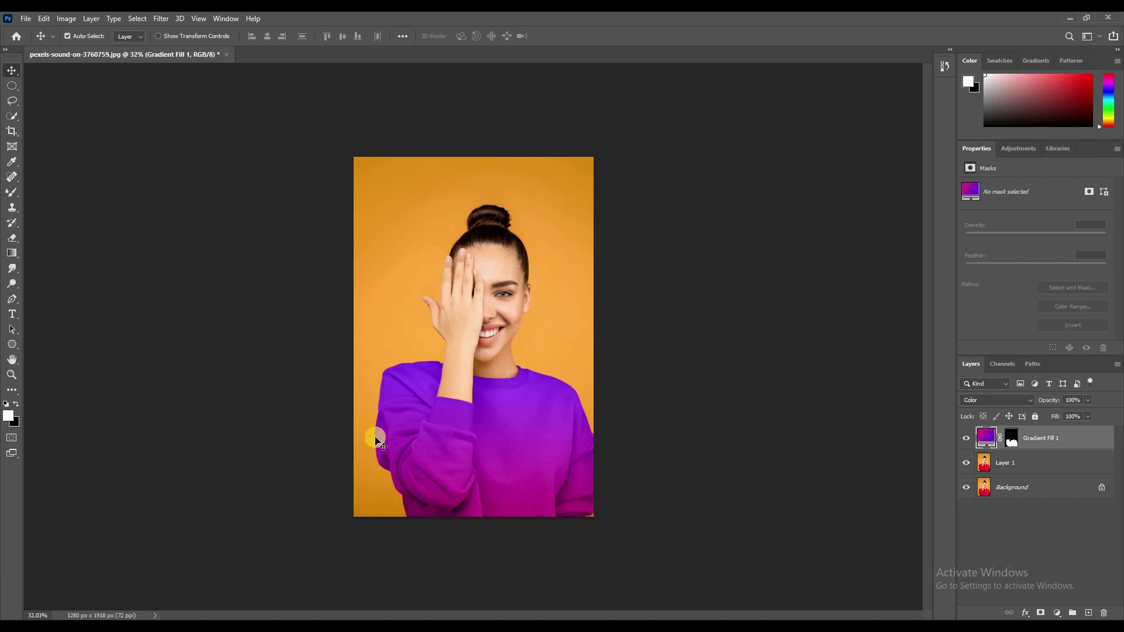
click(66, 19)
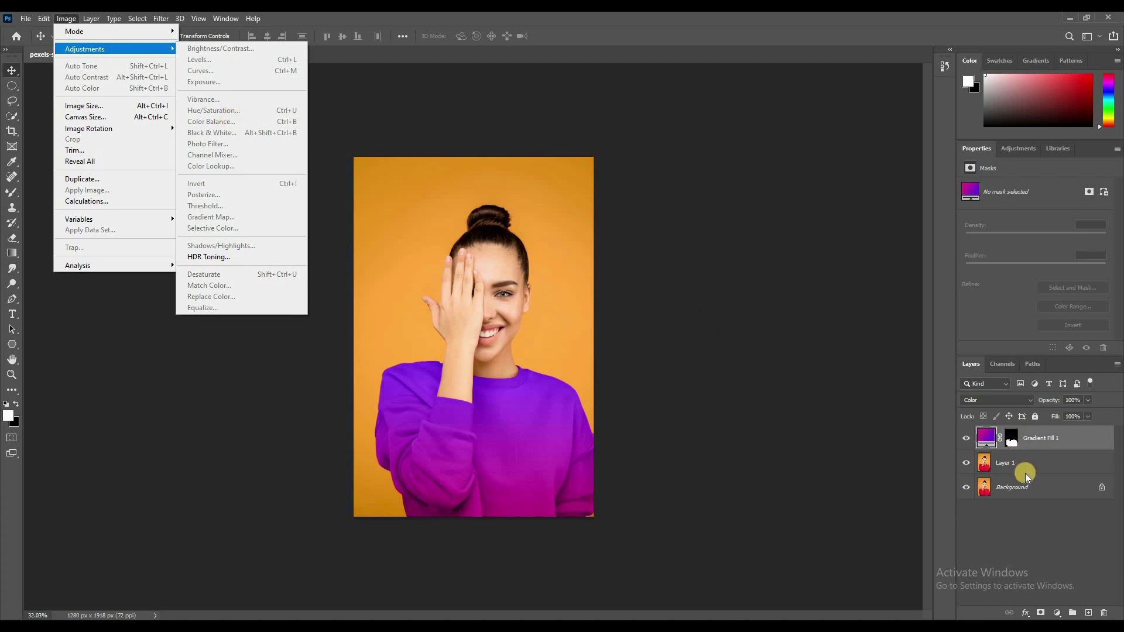
click(1067, 445)
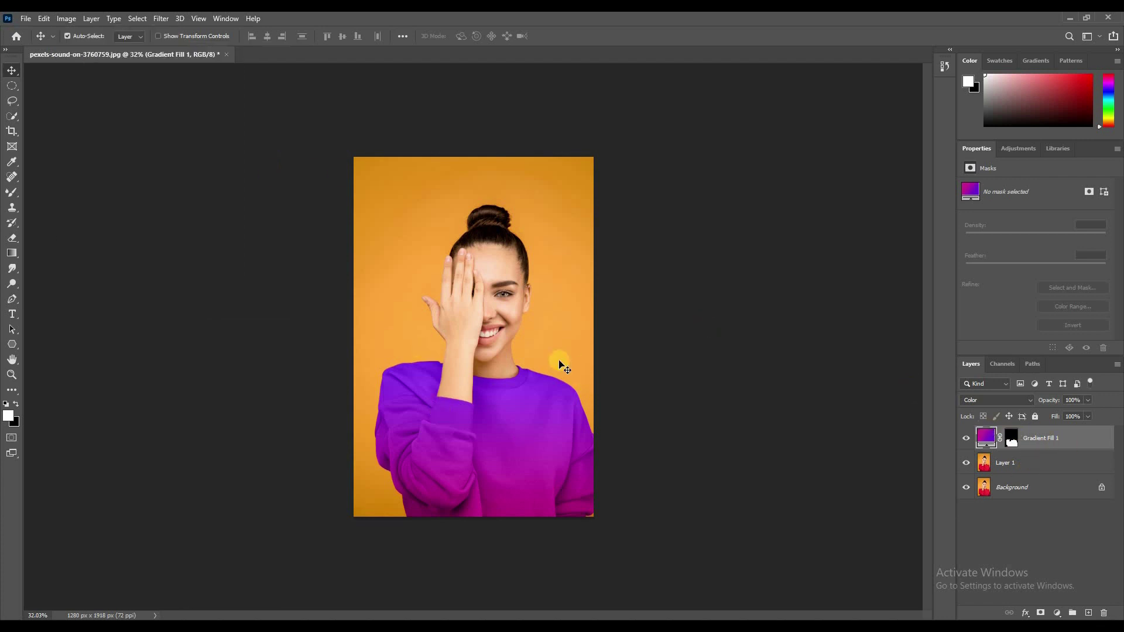